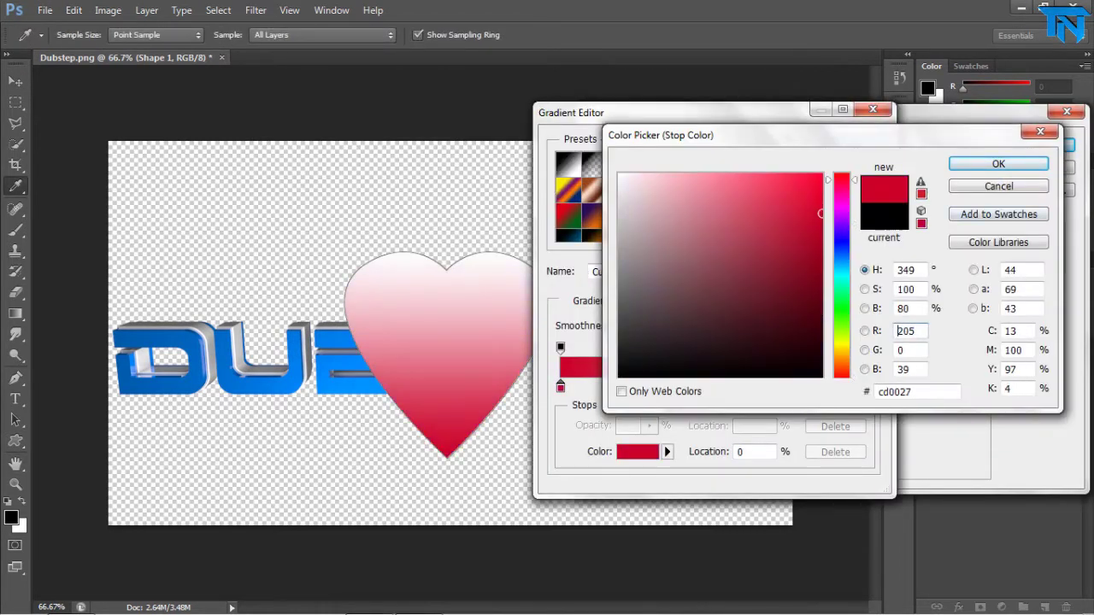
# Set the heart's gradient overlay stops to red cd0027 at 0% and purple 9200f9 at 100%
pyautogui.press('Return')
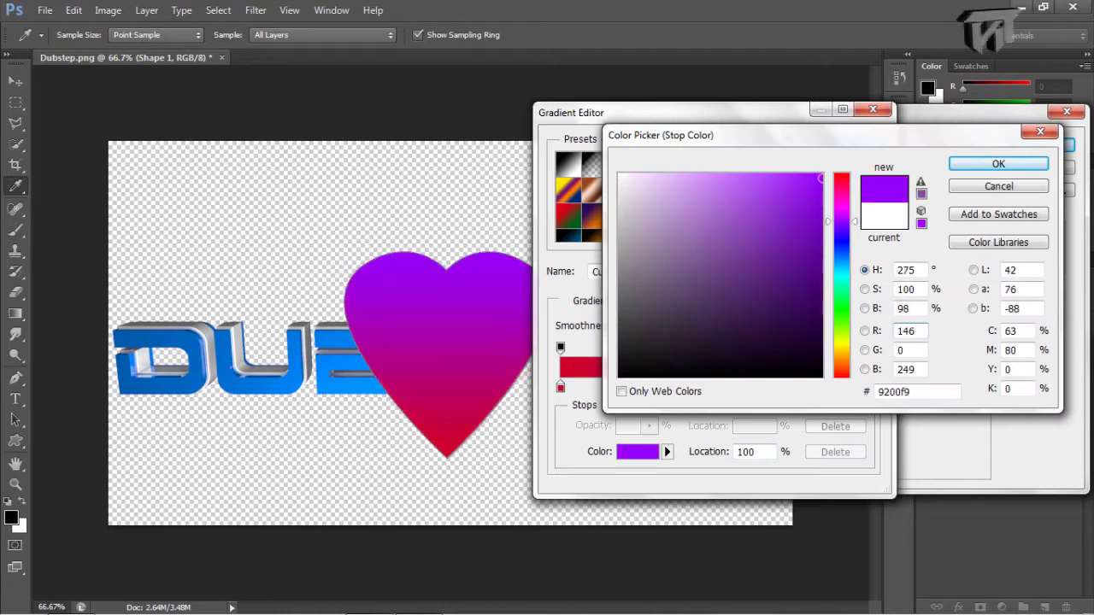
pyautogui.press('Return')
pyautogui.press('Return')
# Add a black Normal inner shadow to the heart with 100% opacity, 45° angle, 17 px distance and 38 px size
pyautogui.click(627, 272)
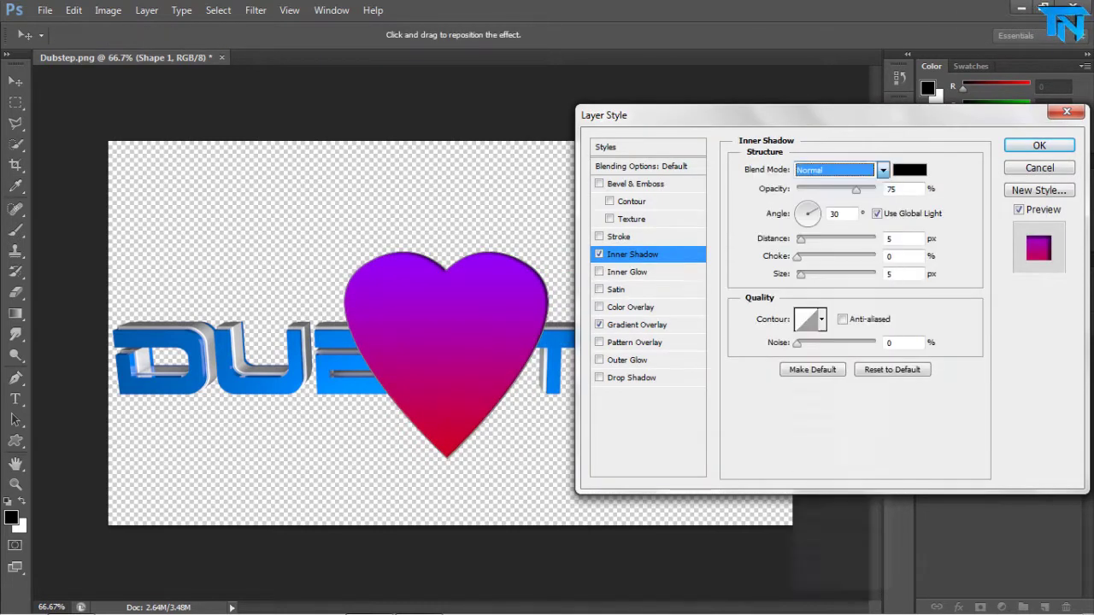
pyautogui.press('Tab')
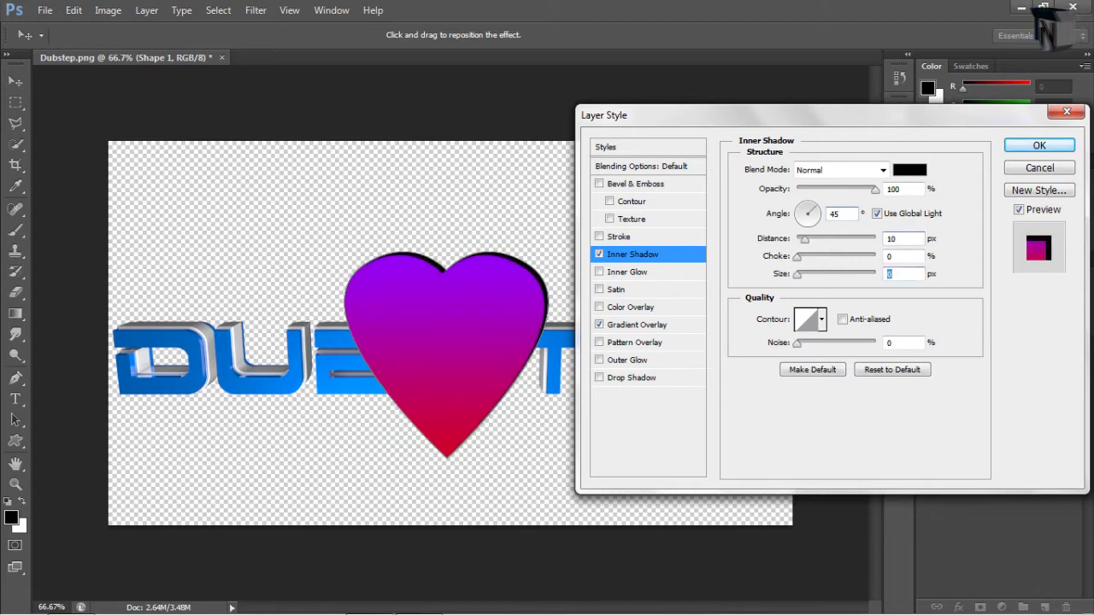
pyautogui.press('Tab')
pyautogui.press('Tab')
pyautogui.write('25')
pyautogui.click(910, 170)
pyautogui.moveTo(620, 254); pyautogui.dragTo(620, 376)
pyautogui.press('Return')
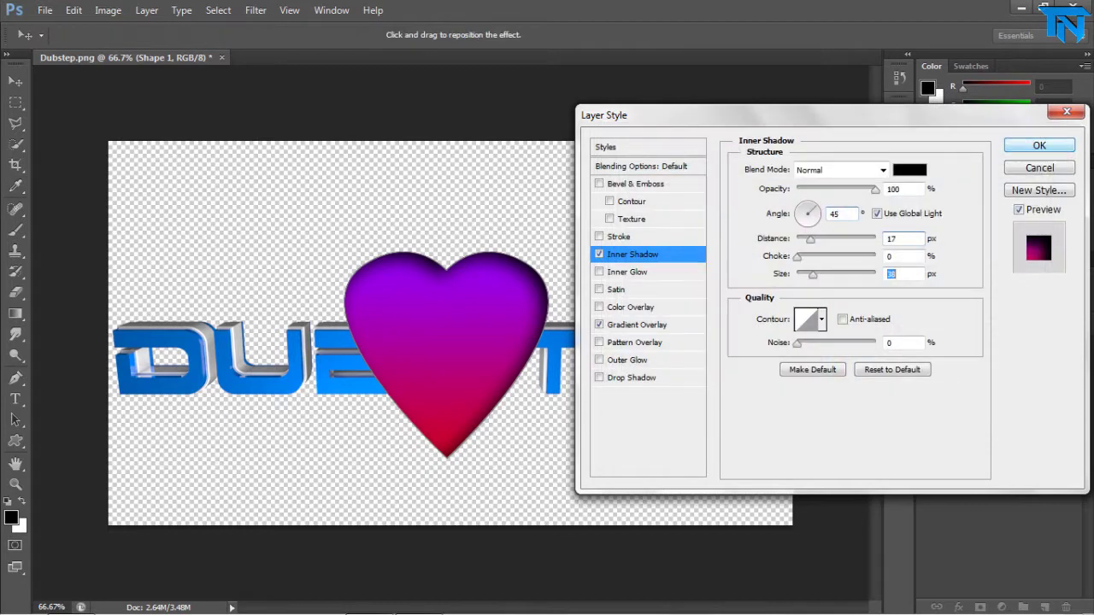
# Add a drop shadow and a white inner glow to the heart
pyautogui.click(631, 377)
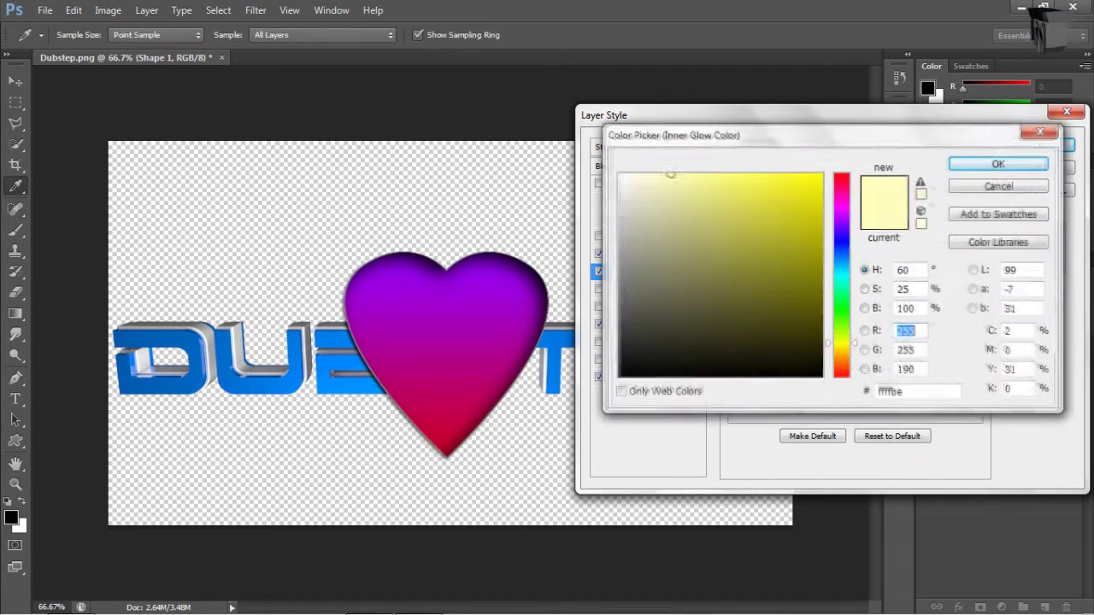
pyautogui.press('Return')
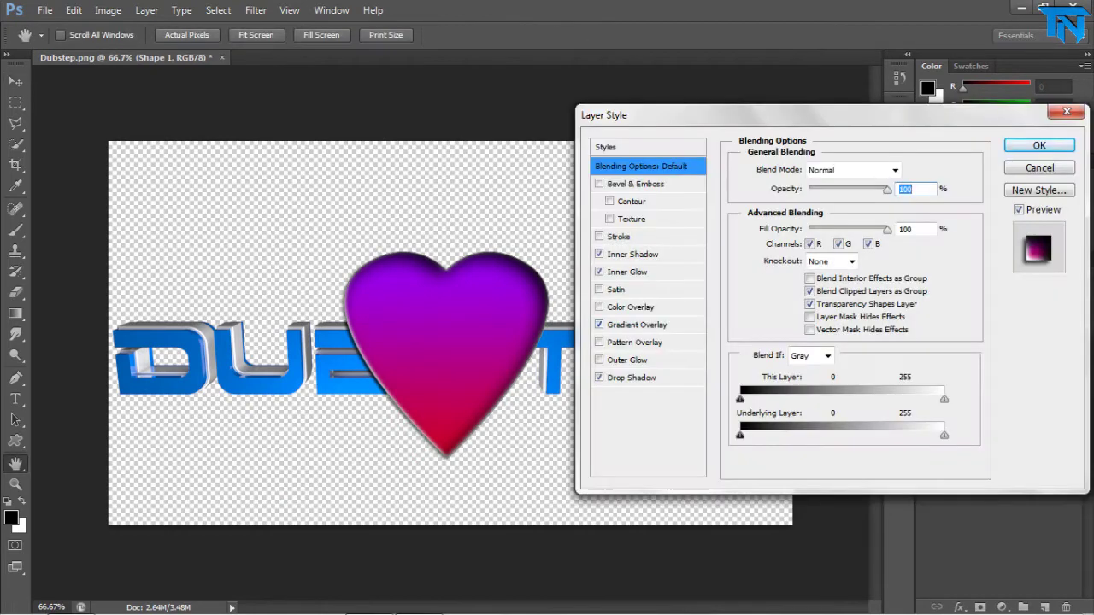
pyautogui.click(626, 272)
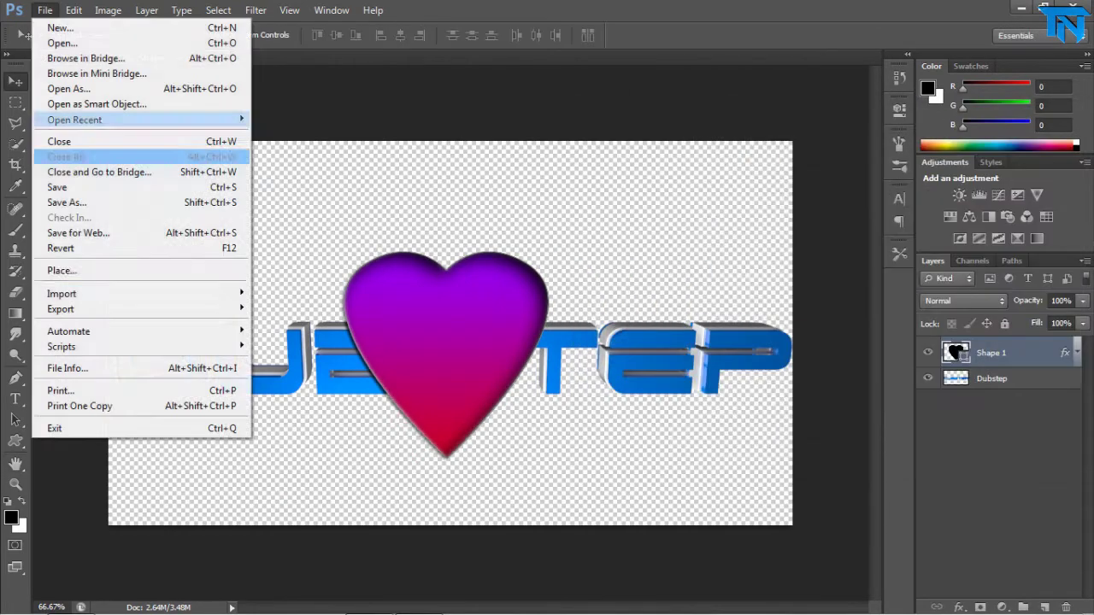
# Place the Regret_by_dazzle_textures image into the document above the heart
pyautogui.click(60, 270)
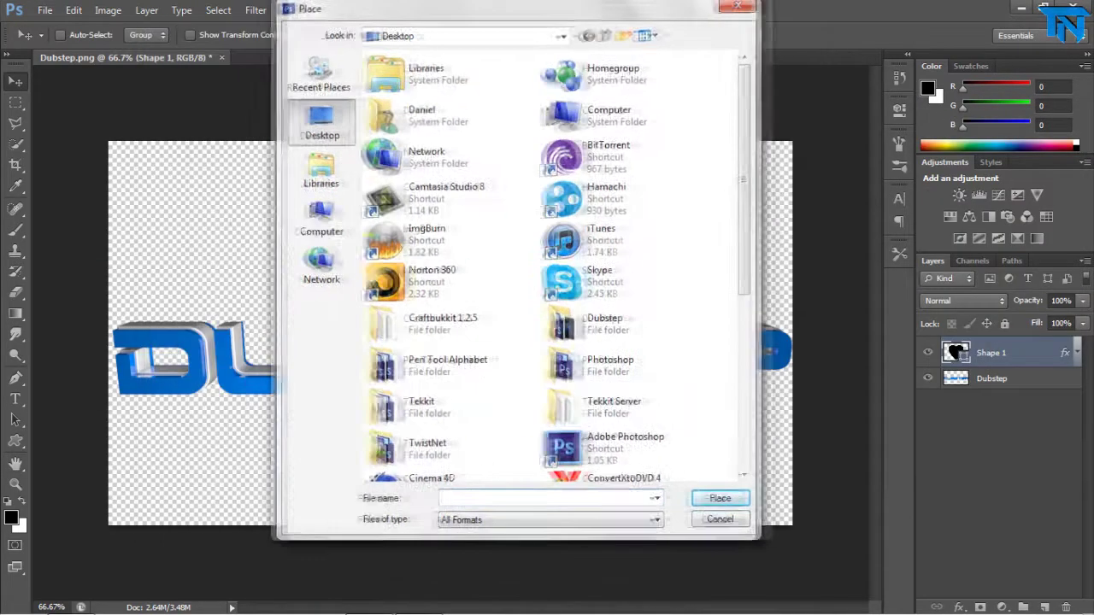
pyautogui.doubleClick(620, 372)
pyautogui.doubleClick(391, 205)
pyautogui.doubleClick(464, 367)
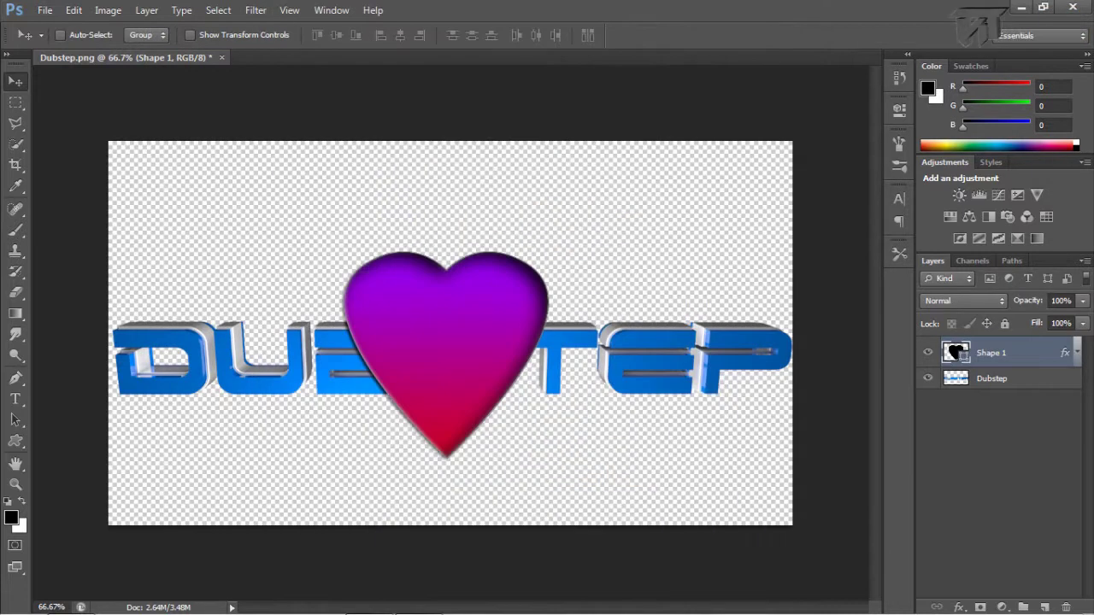
pyautogui.press('Return')
# Rasterize the placed texture and delete everything outside the heart's outline
pyautogui.rightClick(997, 347)
pyautogui.click(897, 308)
pyautogui.hotkey('ctrl', 'shift', 'i')
pyautogui.press('Delete')
pyautogui.hotkey('ctrl', 'd')
# Compare blend modes on the heart's texture, set it to Overlay and duplicate the texture layer
pyautogui.click(965, 301)
pyautogui.click(949, 57)
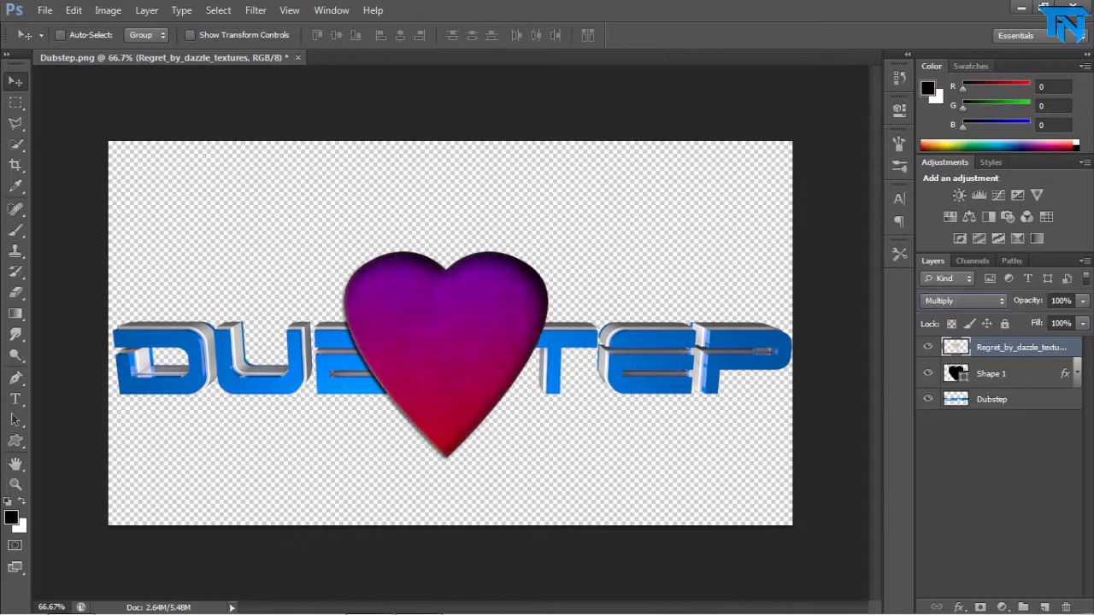
pyautogui.press('Down')
pyautogui.press('Down')
pyautogui.press('Down')
pyautogui.press('Down')
pyautogui.press('Down')
pyautogui.press('Down')
pyautogui.press('Down')
pyautogui.press('Down')
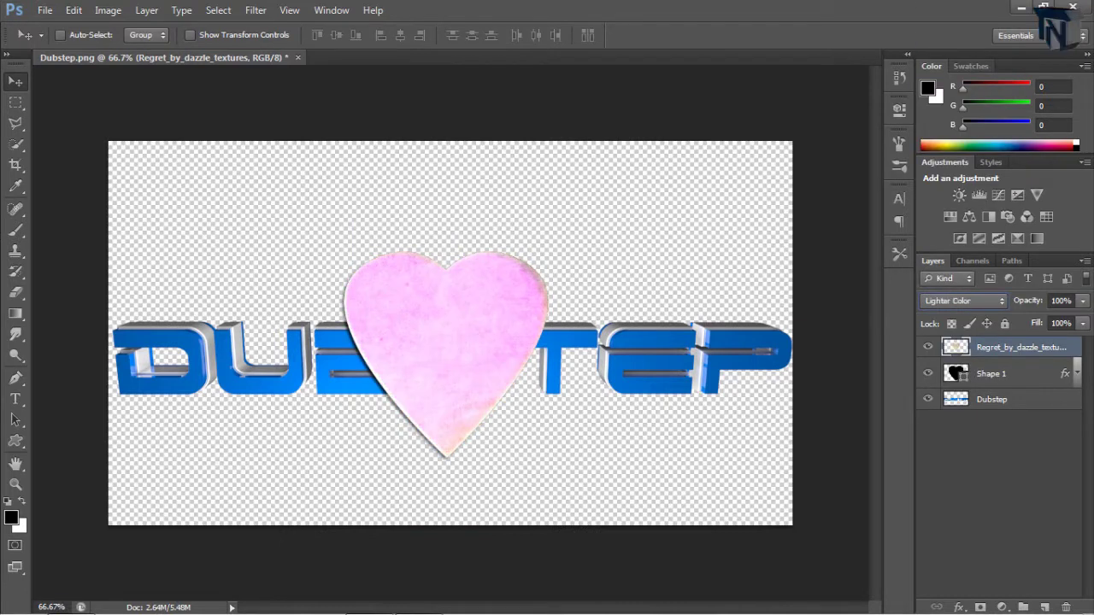
pyautogui.hotkey('ctrl', 'j')
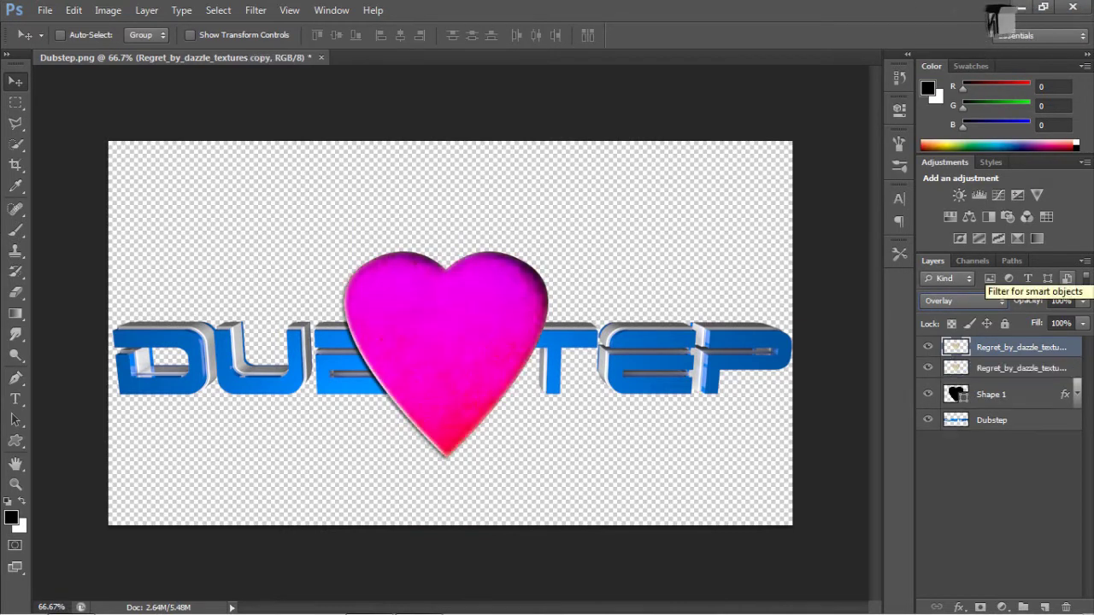
# Set the duplicated texture to Multiply at 73% opacity and merge the two texture layers
pyautogui.click(965, 301)
pyautogui.click(958, 60)
pyautogui.hotkey('ctrl', 'e')
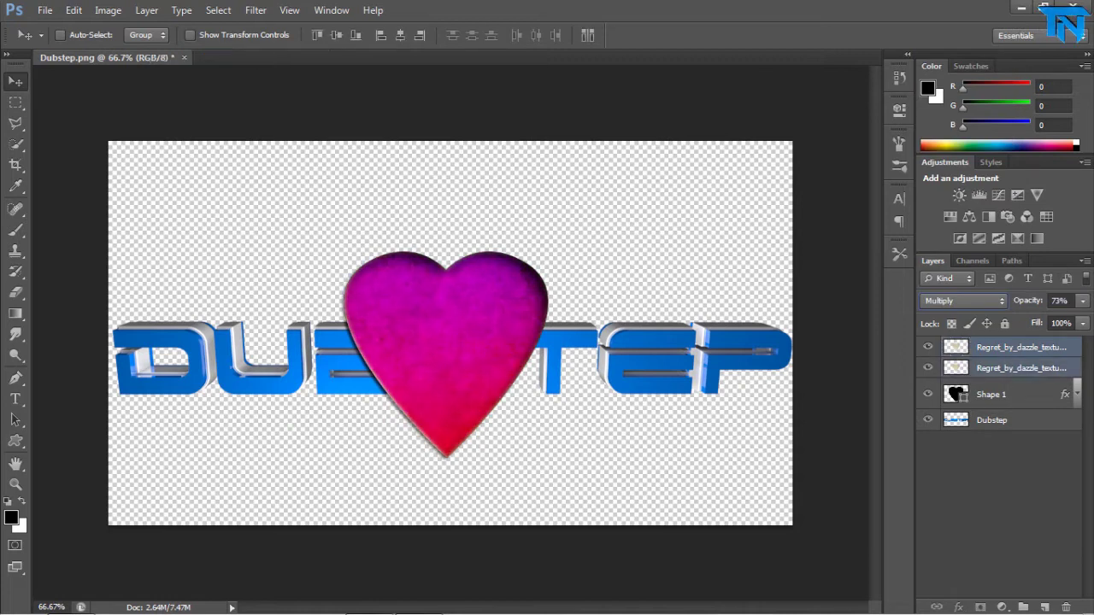
# Try Multiply at 75% opacity on the merged texture and switch its blend mode to Overlay
pyautogui.click(964, 301)
pyautogui.click(958, 86)
pyautogui.write('75')
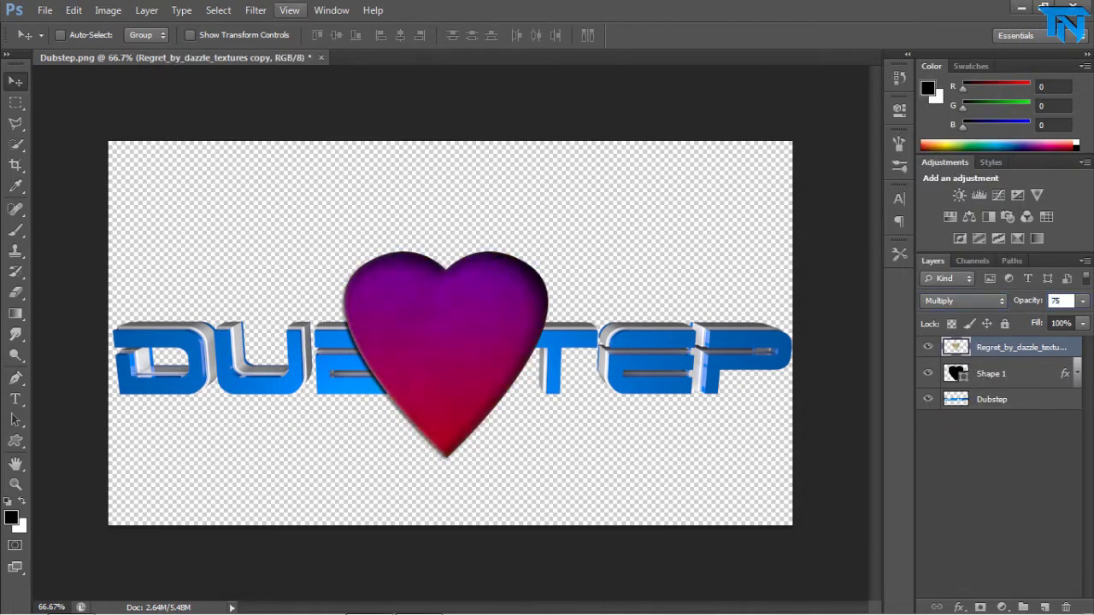
pyautogui.click(964, 301)
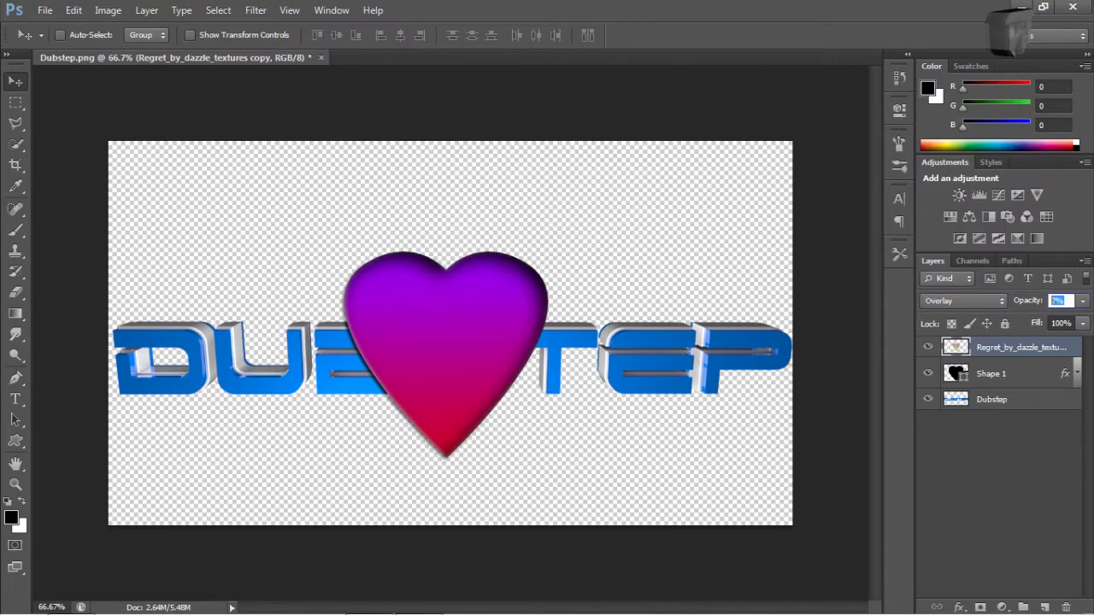
# Set the heart's inner glow to 36% opacity and 50 px size, and try a lower gradient overlay opacity
pyautogui.doubleClick(1017, 374)
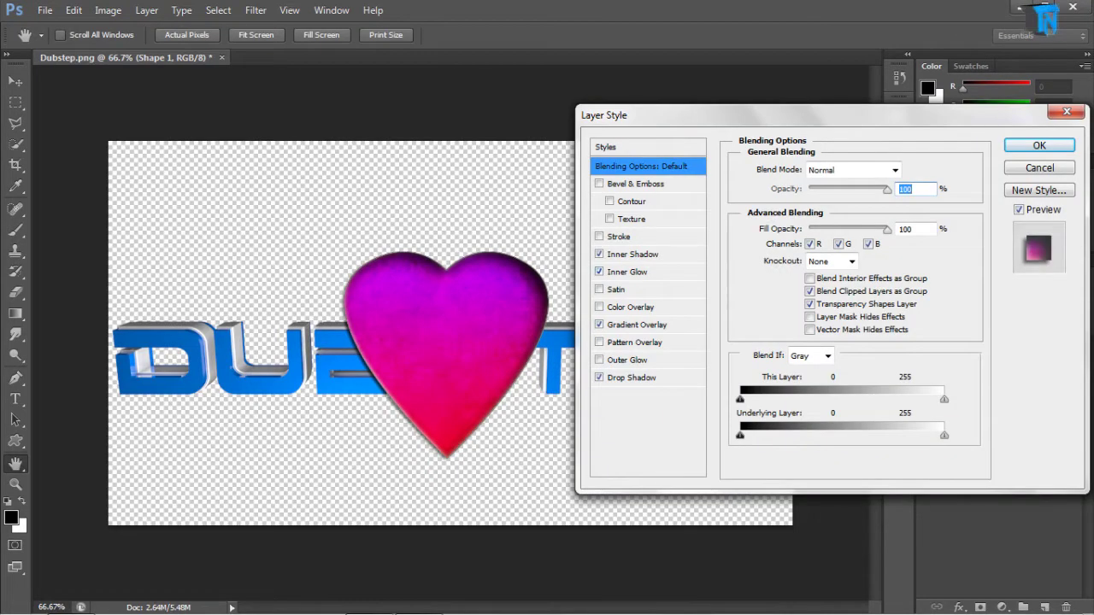
pyautogui.click(626, 272)
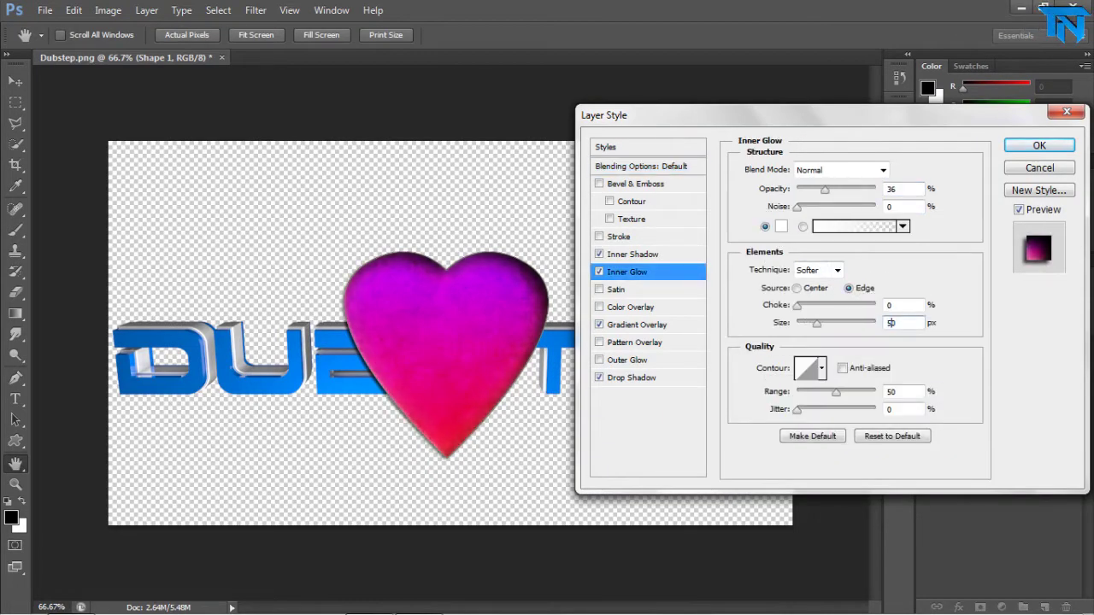
pyautogui.press('Return')
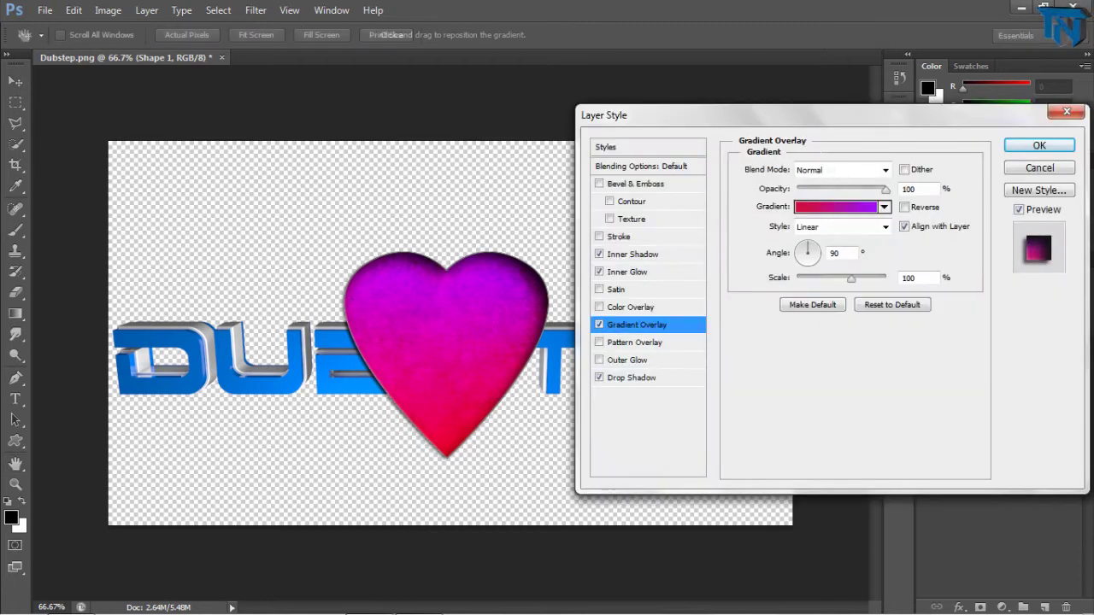
pyautogui.moveTo(886, 190); pyautogui.dragTo(838, 190)
pyautogui.press('Return')
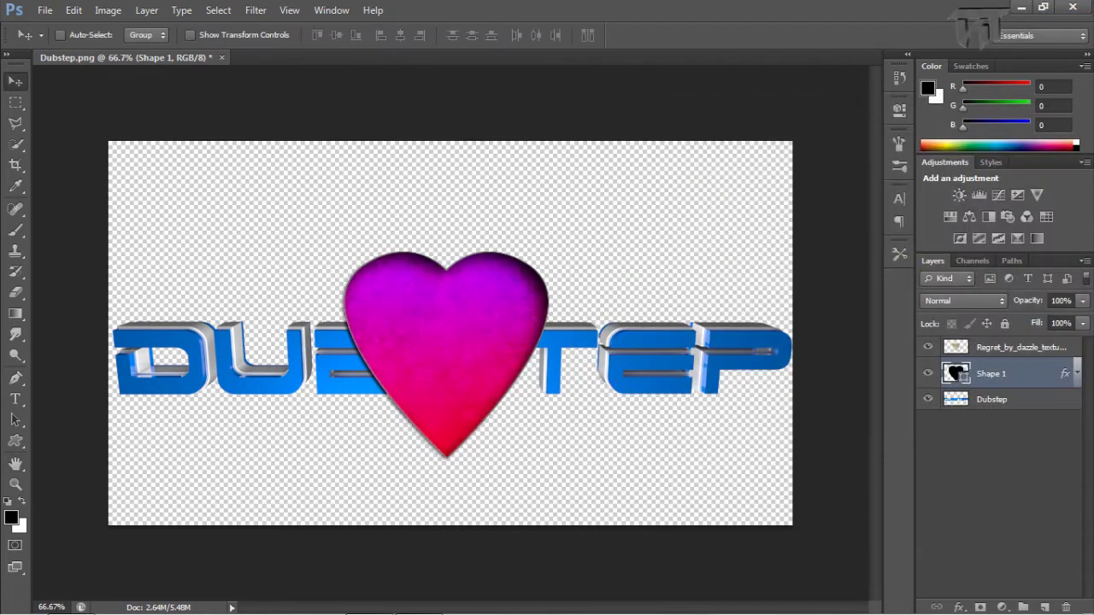
# Try colorizing the heart's texture with hue 220, and with hue 38 and saturation 77
pyautogui.hotkey('alt', ']')
pyautogui.hotkey('ctrl', 'j')
pyautogui.hotkey('ctrl', 'u')
pyautogui.write('220')
pyautogui.press('Tab')
pyautogui.hotkey('shift', 'Up')
pyautogui.hotkey('shift', 'Up')
pyautogui.hotkey('shift', 'Up')
pyautogui.hotkey('shift', 'Up')
pyautogui.hotkey('shift', 'Up')
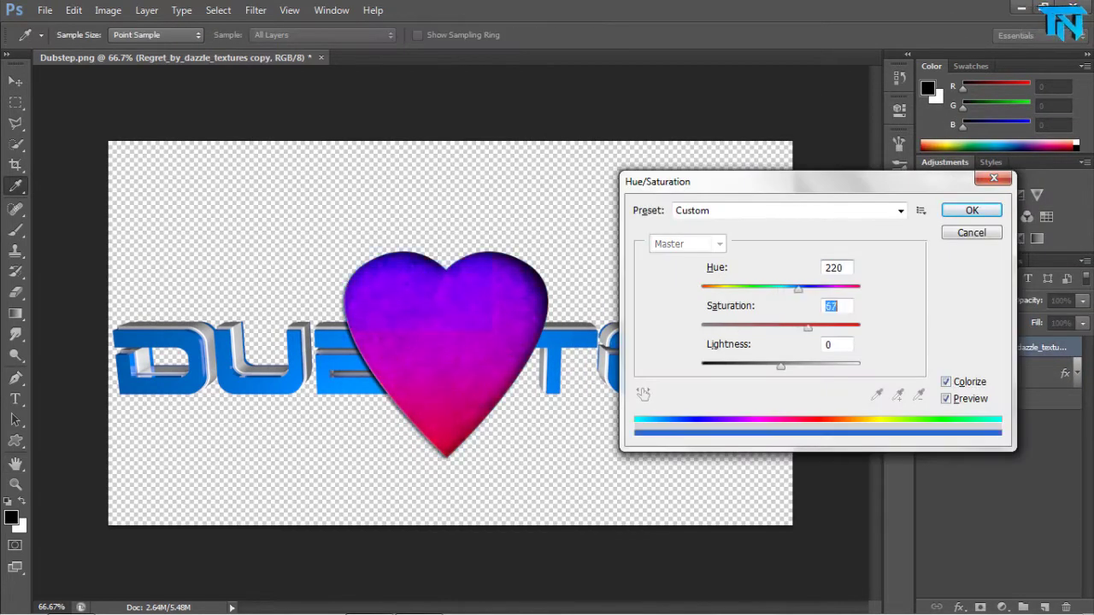
pyautogui.write('53')
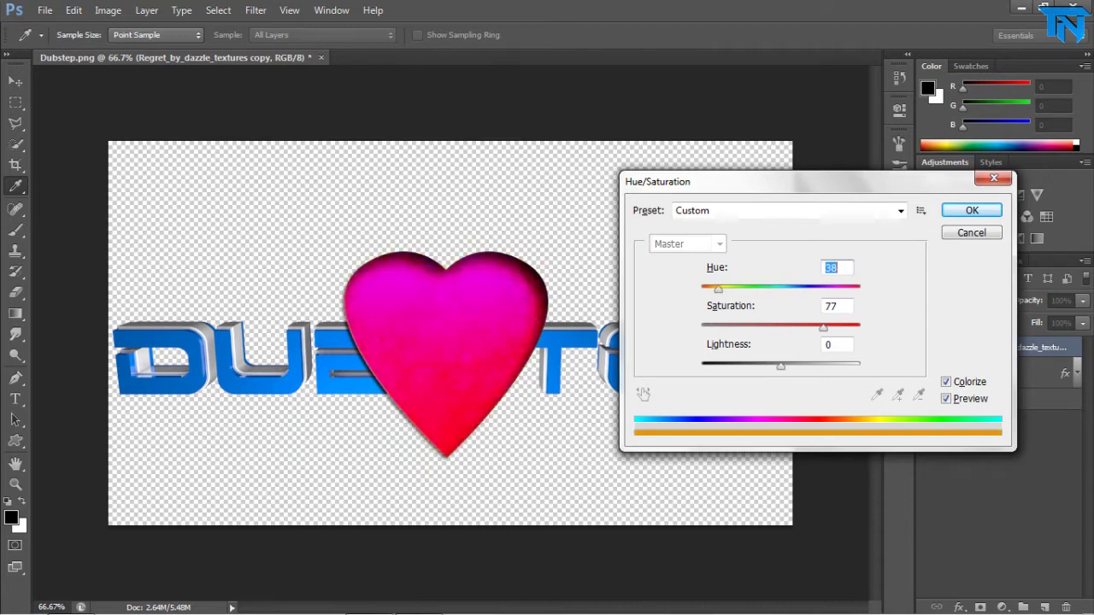
pyautogui.press('Return')
pyautogui.press('v')
pyautogui.hotkey('ctrl', 'z')
pyautogui.click(146, 9)
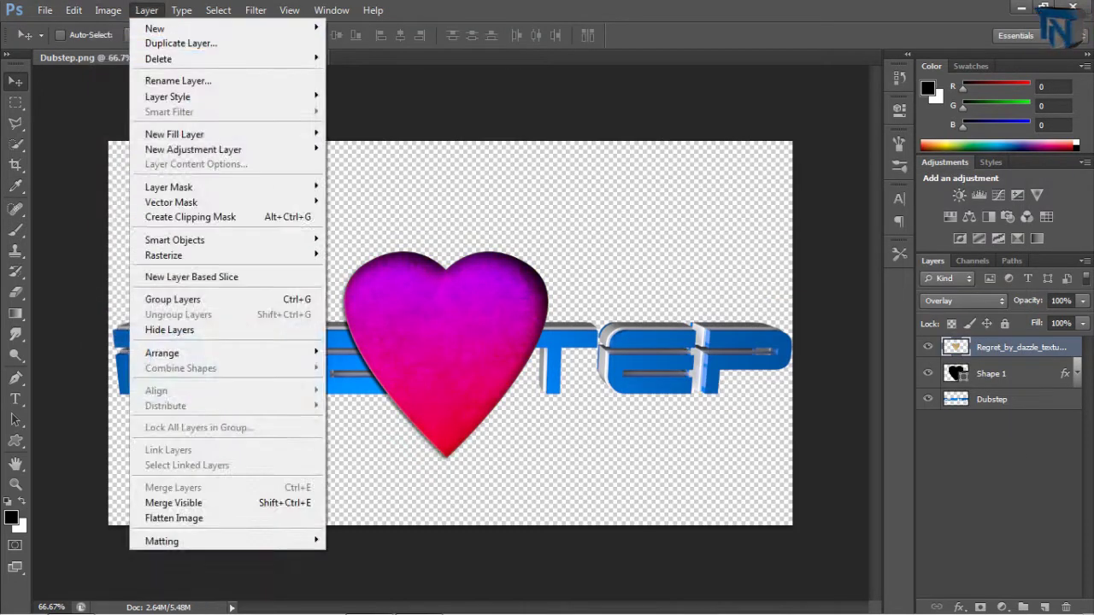
pyautogui.click(74, 9)
pyautogui.hotkey('alt', '[')
pyautogui.hotkey('alt', ']')
pyautogui.hotkey('alt', '[')
pyautogui.hotkey('alt', ']')
# Colorize the heart's texture with hue 0 and saturation 60 using Hue/Saturation
pyautogui.hotkey('ctrl', 'u')
pyautogui.moveTo(741, 327); pyautogui.dragTo(814, 328)
pyautogui.write('40')
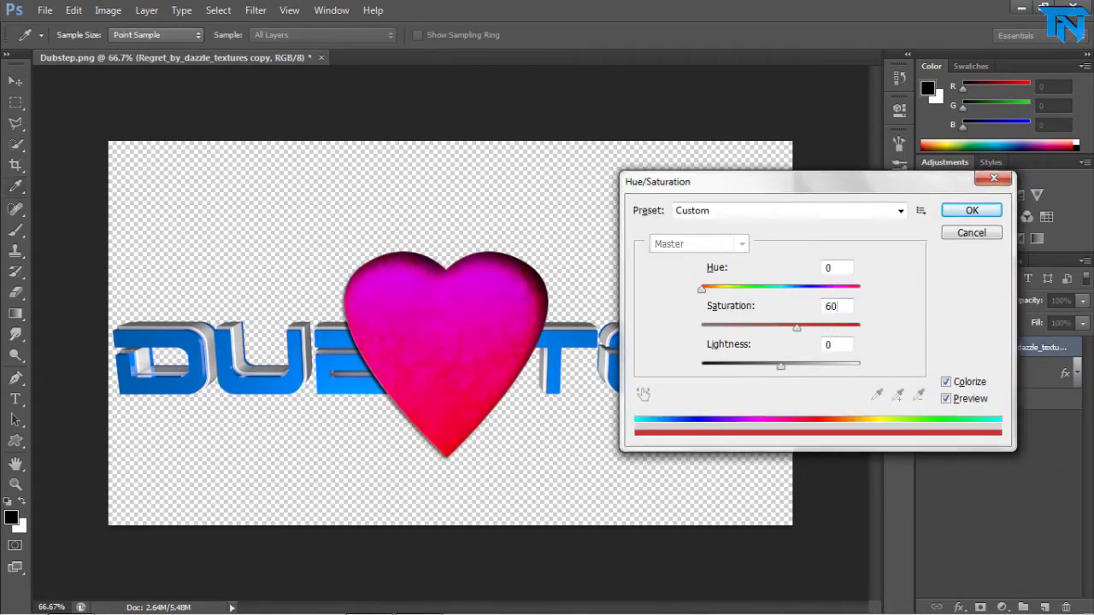
pyautogui.press('Return')
pyautogui.press('v')
# Try merging the texture with the heart and repositioning the artwork on the canvas
pyautogui.hotkey('ctrl', 'e')
pyautogui.hotkey('shift', 'Left')
pyautogui.hotkey('shift', 'Left')
pyautogui.hotkey('shift', 'Left')
pyautogui.hotkey('shift', 'Down')
pyautogui.hotkey('shift', 'Down')
pyautogui.hotkey('shift', 'Down')
pyautogui.hotkey('shift', 'Down')
pyautogui.moveTo(556, 359); pyautogui.dragTo(555, 230)
# Undo the merge and the repositioning of the artwork
pyautogui.hotkey('ctrl', 'alt', 'z')
pyautogui.hotkey('ctrl', 'alt', 'z')
pyautogui.hotkey('ctrl', 'alt', 'z')
pyautogui.hotkey('ctrl', 'alt', 'z')
pyautogui.hotkey('ctrl', 'alt', 'z')
pyautogui.hotkey('ctrl', 'alt', 'z')
pyautogui.hotkey('ctrl', 'alt', 'z')
pyautogui.hotkey('ctrl', 'alt', 'z')
pyautogui.hotkey('ctrl', 'alt', 'z')
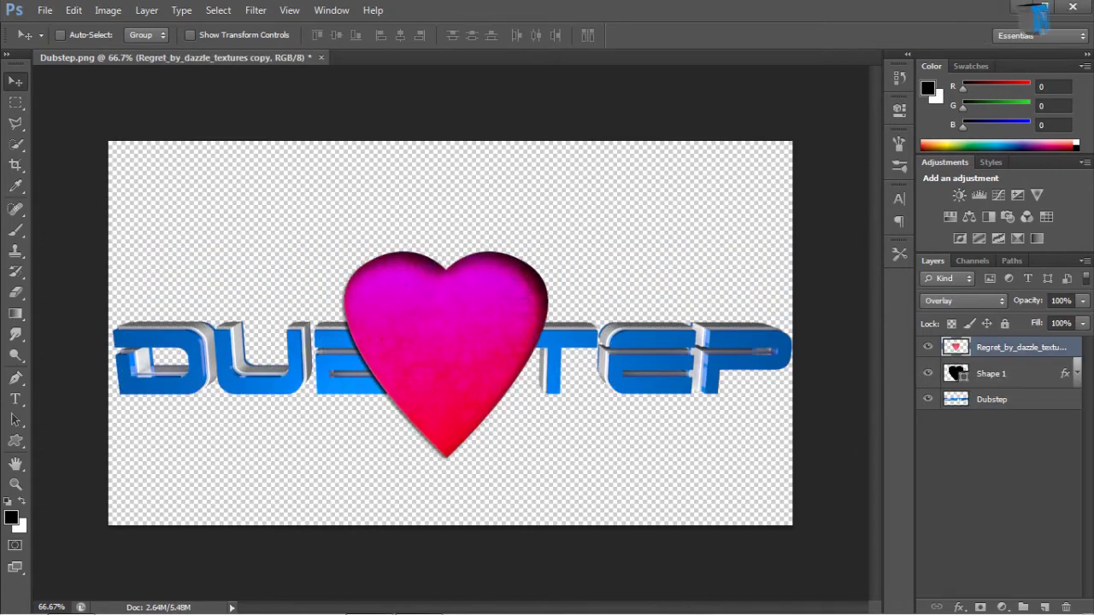
# Place Regret_by_dazzle_textures again and fit it across the lower part of the canvas, over the Dubstep text
pyautogui.click(44, 10)
pyautogui.click(51, 268)
pyautogui.click(476, 354)
pyautogui.click(982, 501)
pyautogui.moveTo(293, 333); pyautogui.dragTo(109, 336)
pyautogui.moveTo(595, 141); pyautogui.dragTo(790, 280)
pyautogui.press('Return')
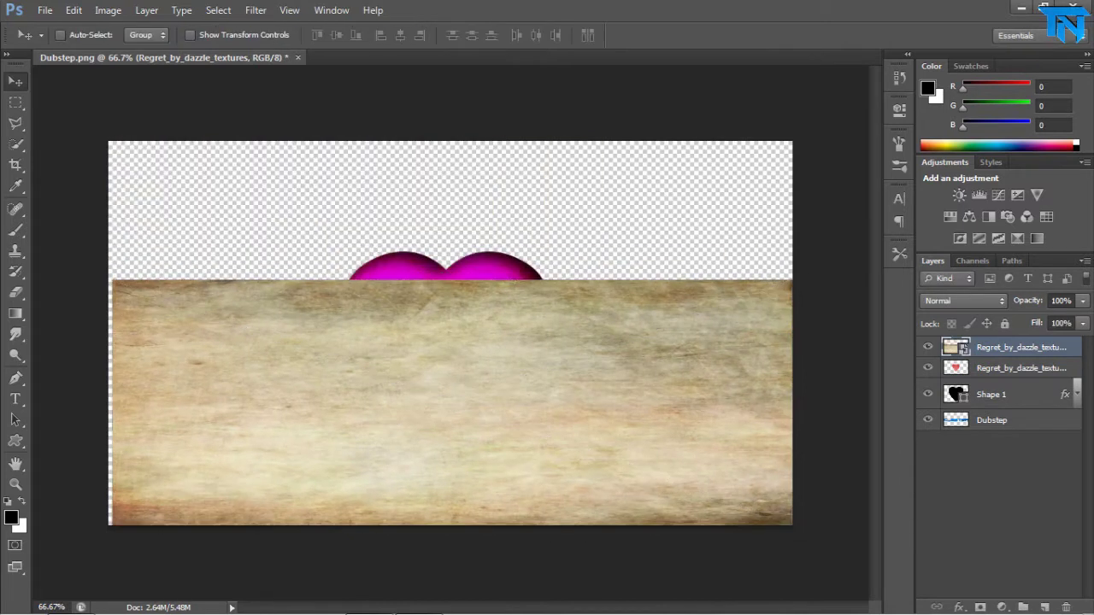
# Add a layer style to the Dubstep text layer and merge the heart with its texture
pyautogui.hotkey('alt', '[')
pyautogui.hotkey('alt', '[')
pyautogui.hotkey('alt', '[')
pyautogui.hotkey('alt', ']')
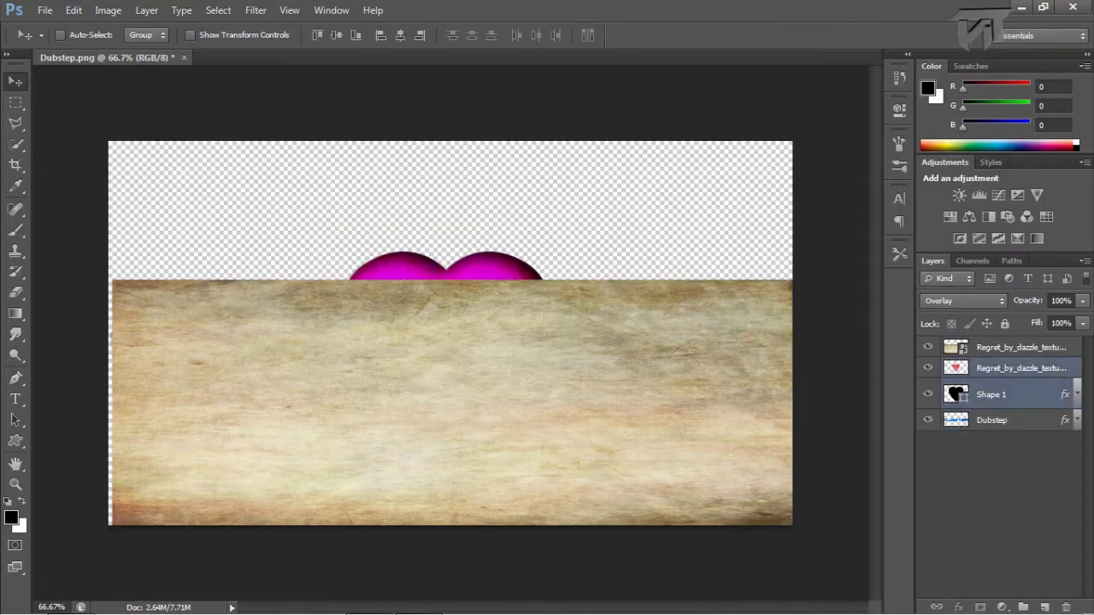
pyautogui.press('Delete')
pyautogui.hotkey('alt', '.')
# Move the new texture beneath the heart layer and clip it to the Dubstep text layer
pyautogui.keyDown('ctrl'); pyautogui.click(955, 389); pyautogui.keyUp('ctrl')
pyautogui.press('Delete')
pyautogui.press('Return')
pyautogui.hotkey('ctrl', 'shift', 'i')
pyautogui.hotkey('ctrl', 'd')
pyautogui.hotkey('ctrl', '[')
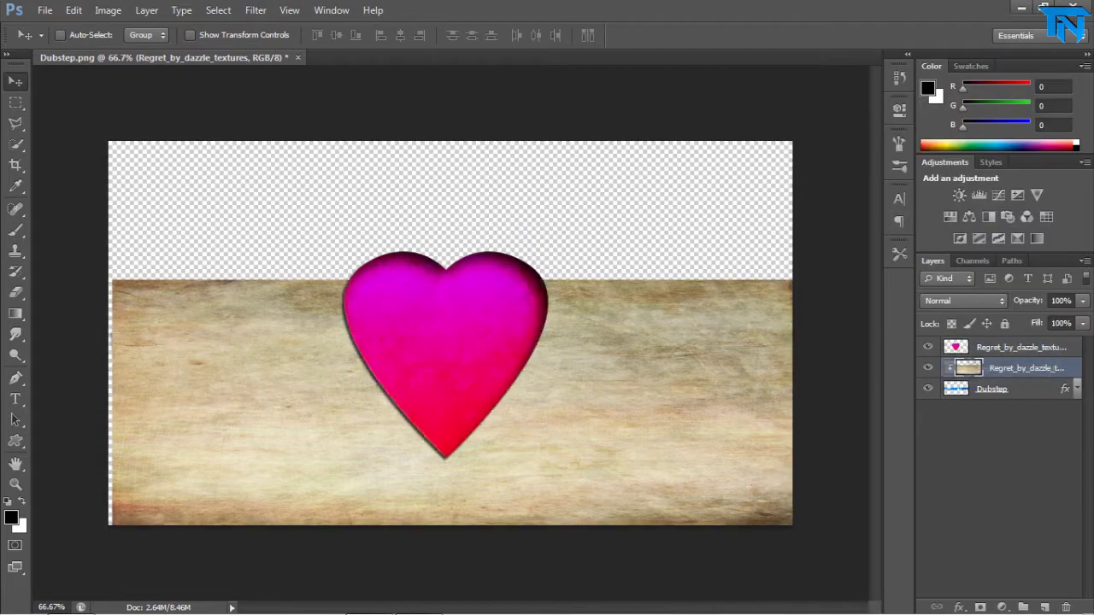
pyautogui.hotkey('ctrl', 'alt', 'g')
# Move the Dubstep text down to the canvas's lower edge and set its clipped texture to Multiply
pyautogui.keyDown('shift'); pyautogui.click(992, 389); pyautogui.keyUp('shift')
pyautogui.moveTo(444, 359); pyautogui.dragTo(444, 470)
pyautogui.click(965, 301)
pyautogui.click(934, 58)
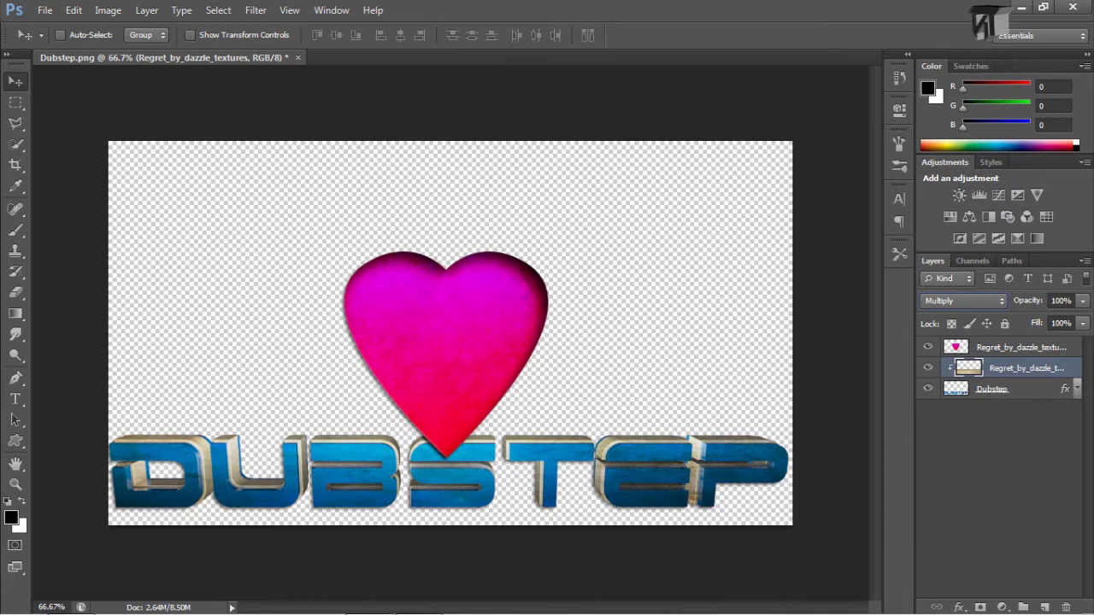
# Colorize the text's clipped texture light blue using Hue/Saturation
pyautogui.hotkey('ctrl', 'u')
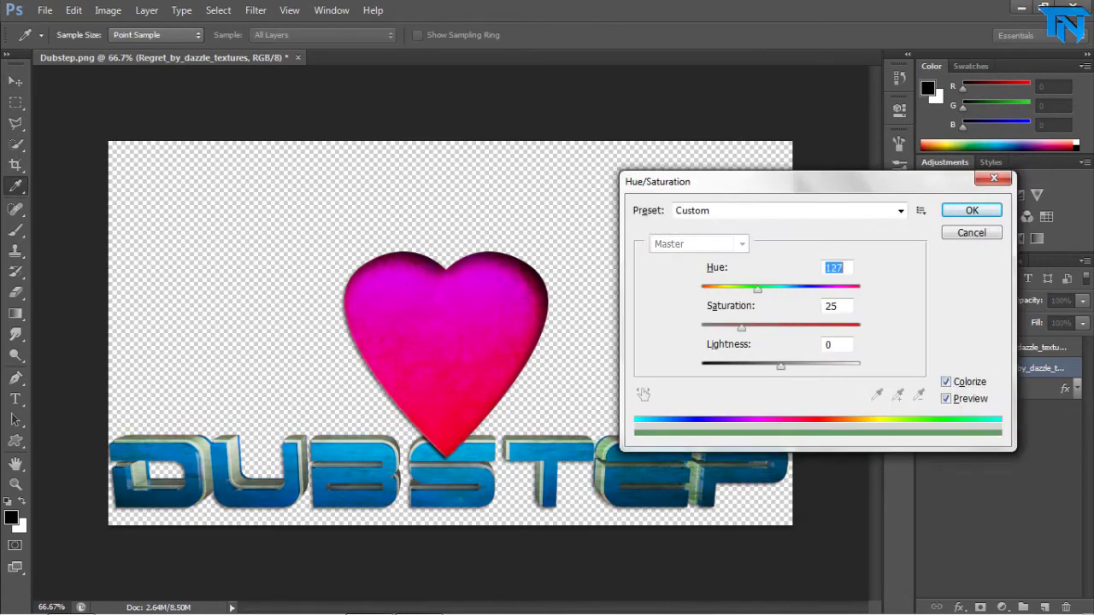
pyautogui.press('Tab')
pyautogui.press('Return')
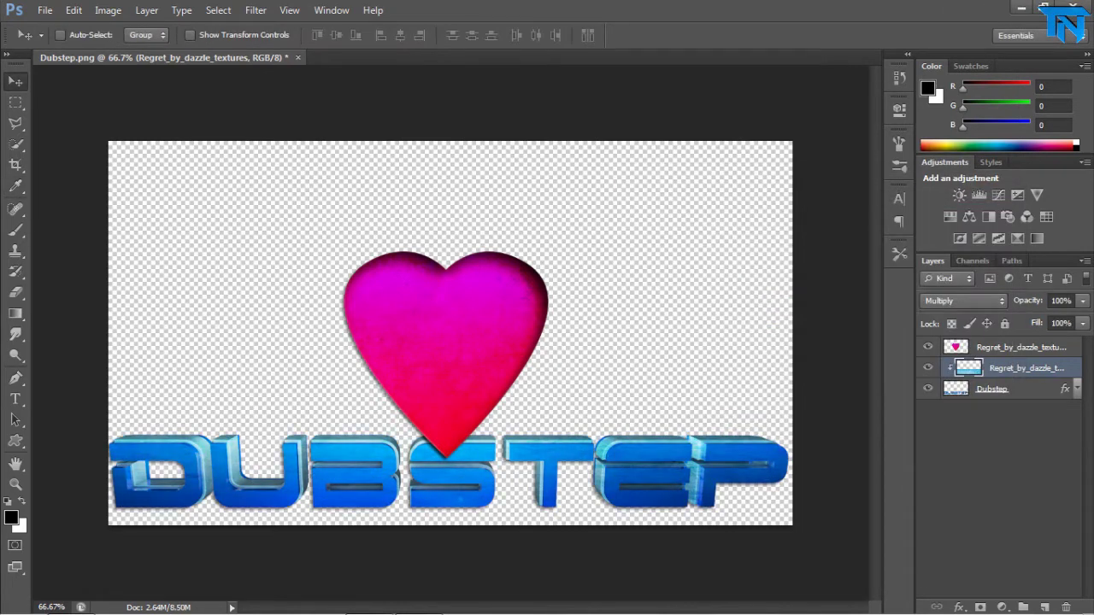
# Colorize the text's clipped texture in a cyan hue with saturation 72
pyautogui.hotkey('ctrl', 'u')
pyautogui.hotkey('alt', 'o')
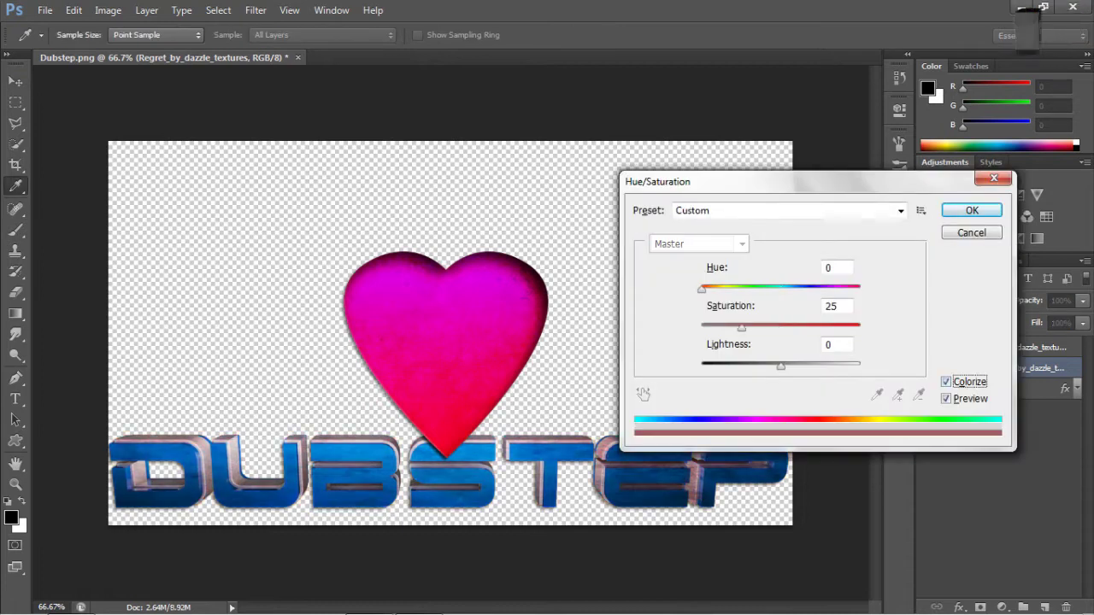
pyautogui.press('Tab')
pyautogui.write('72')
pyautogui.hotkey('shift', 'Tab')
pyautogui.write('25122')
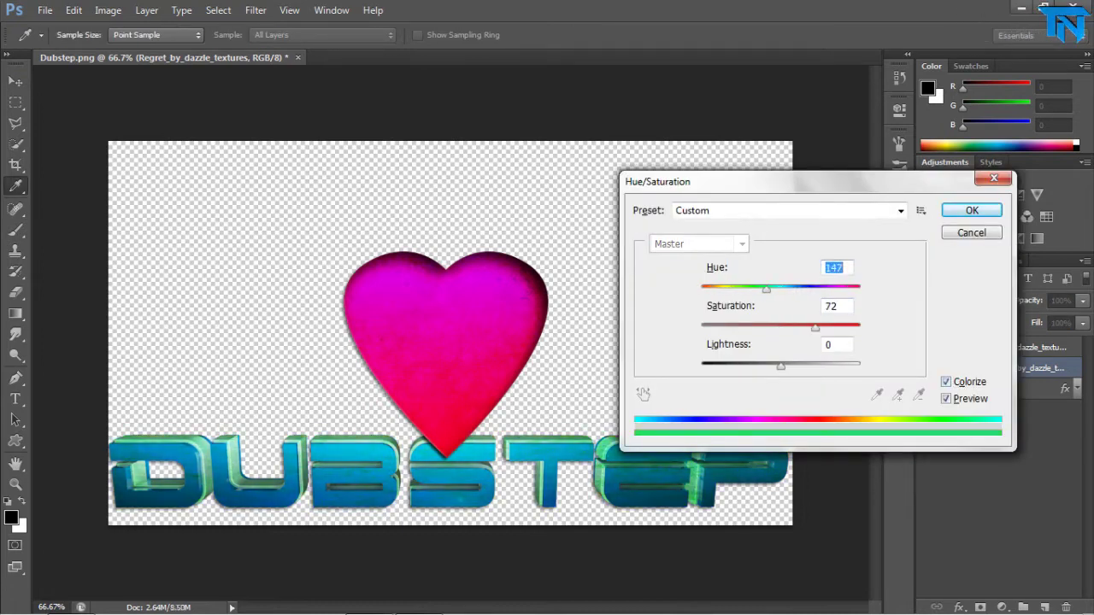
pyautogui.press('Return')
pyautogui.press('v')
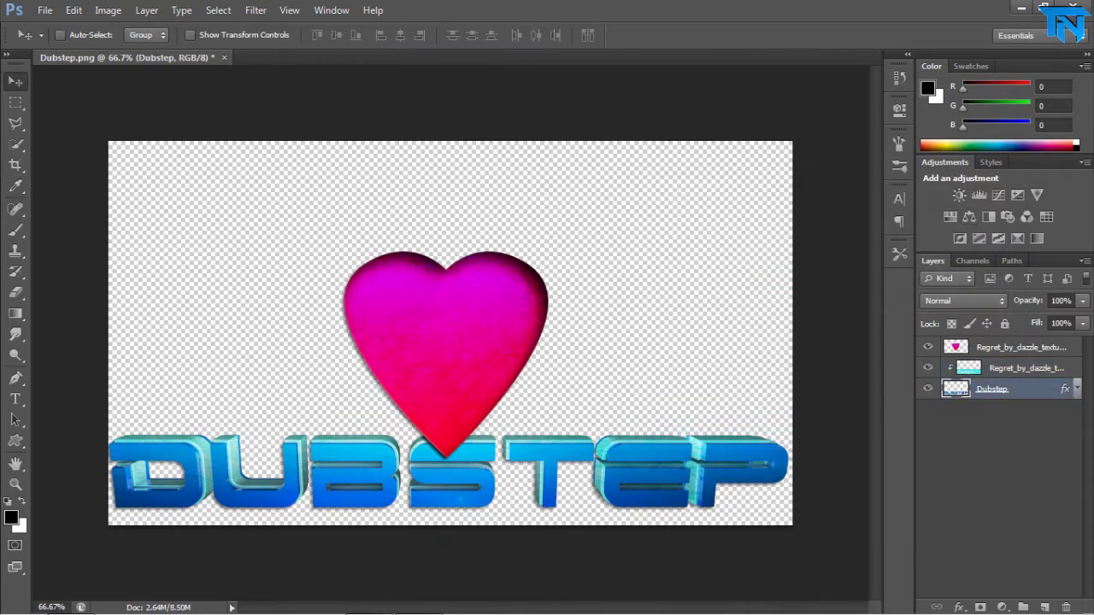
# Merge the clipped texture with the Dubstep text layer
pyautogui.hotkey('ctrl', 'j')
pyautogui.hotkey('ctrl', 'alt', 'g')
pyautogui.hotkey('ctrl', 'alt', 'z')
pyautogui.hotkey('ctrl', 'e')
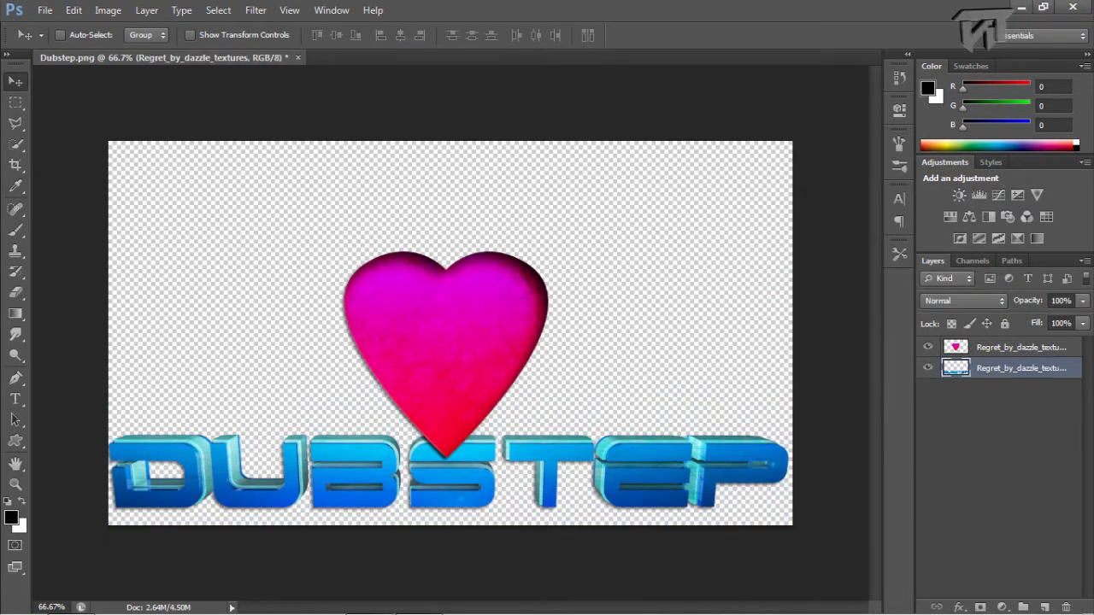
pyautogui.hotkey('ctrl', 'u')
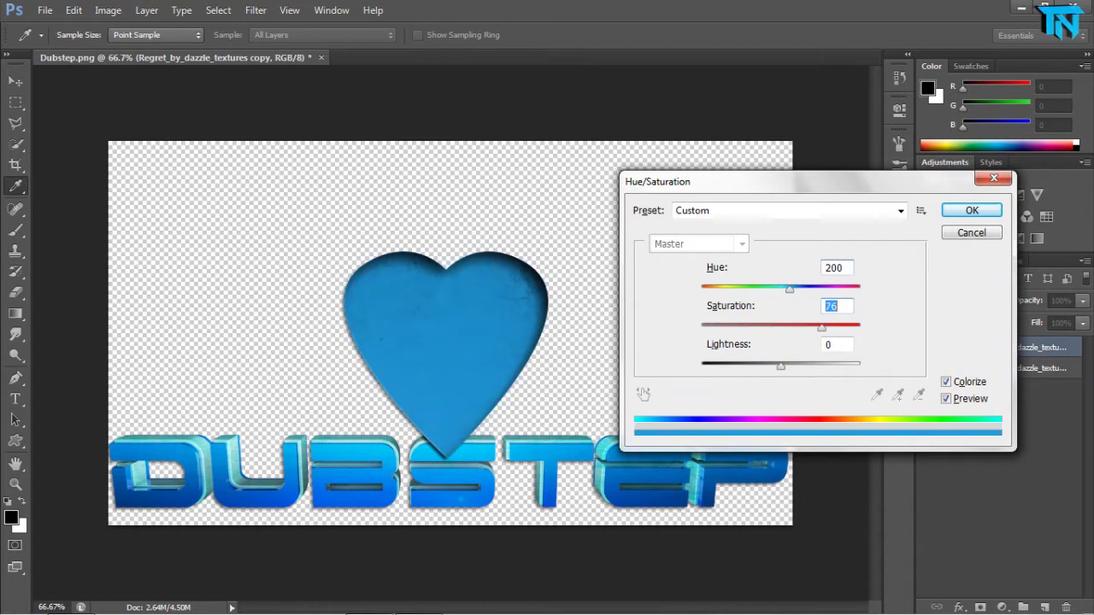
pyautogui.press('Escape')
pyautogui.press('v')
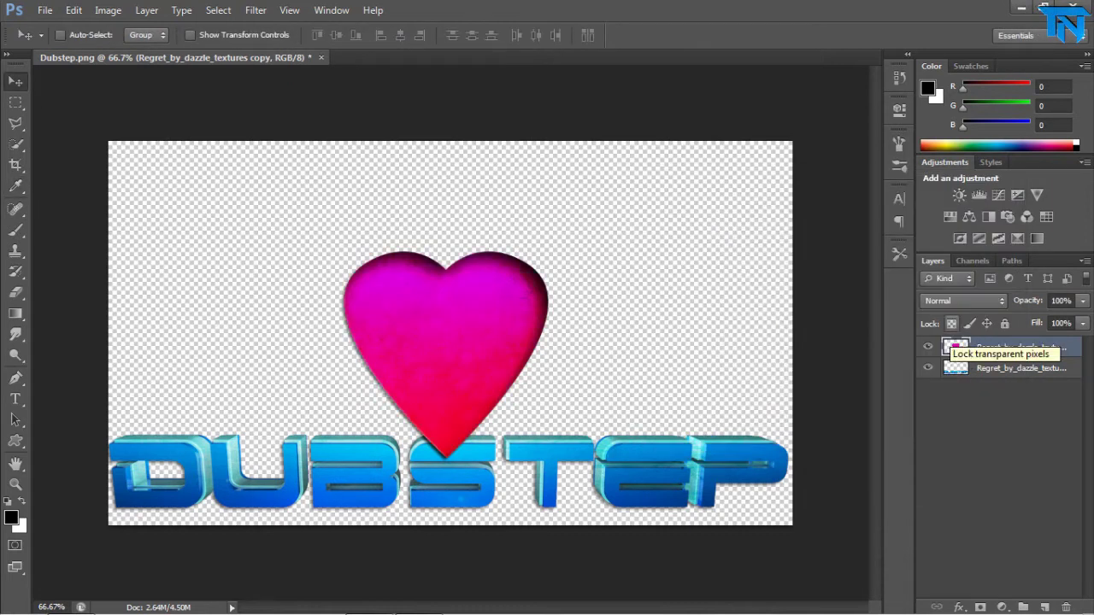
# Shrink the heart, nudge the Dubstep text up slightly and move the heart just above the middle of the text
pyautogui.hotkey('ctrl', 't')
pyautogui.moveTo(337, 252); pyautogui.dragTo(371, 286)
pyautogui.moveTo(371, 354); pyautogui.dragTo(367, 358)
pyautogui.press('Return')
pyautogui.moveTo(516, 441); pyautogui.dragTo(523, 429)
pyautogui.moveTo(504, 315); pyautogui.dragTo(511, 296)
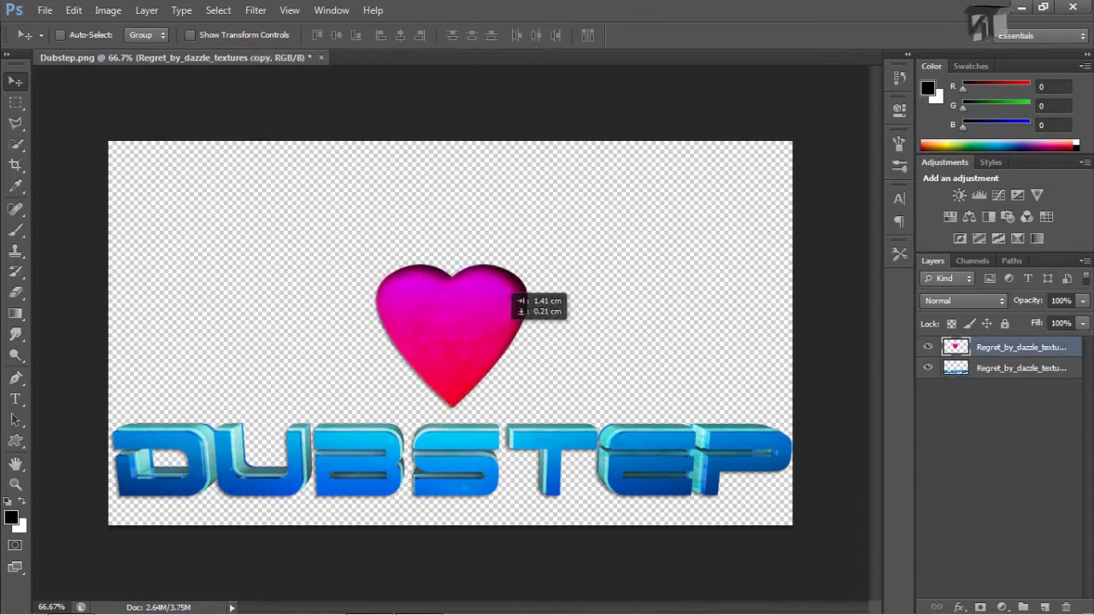
# Move the Dubstep text up in front of the heart's lower half, and enlarge and tilt the heart behind it
pyautogui.moveTo(642, 462); pyautogui.dragTo(642, 376)
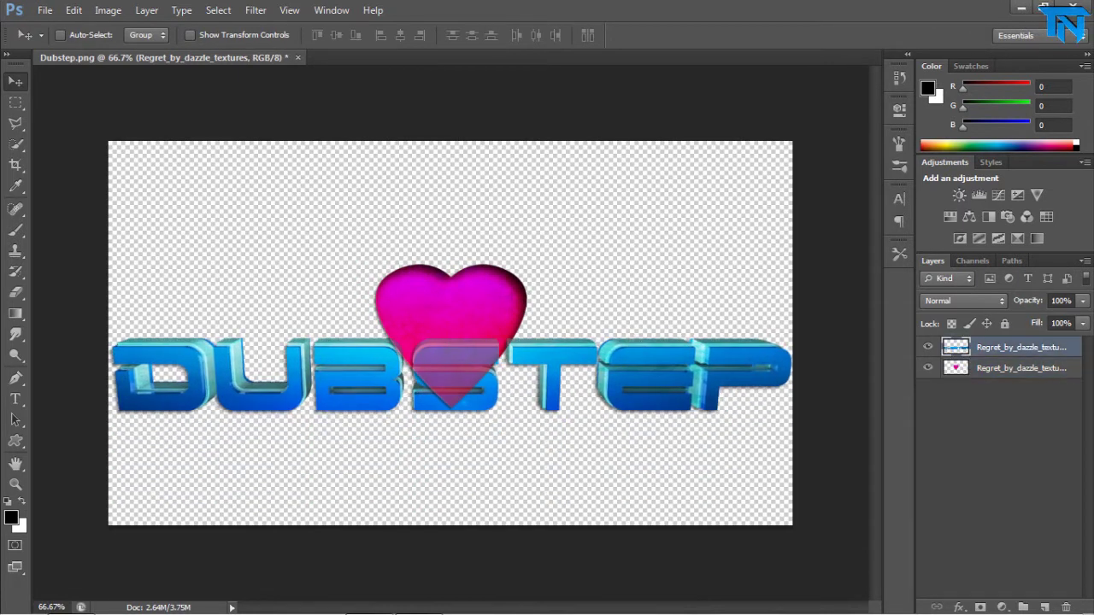
pyautogui.hotkey('ctrl', 't')
pyautogui.moveTo(354, 262); pyautogui.dragTo(316, 240)
pyautogui.press('Return')
pyautogui.moveTo(432, 295); pyautogui.dragTo(445, 310)
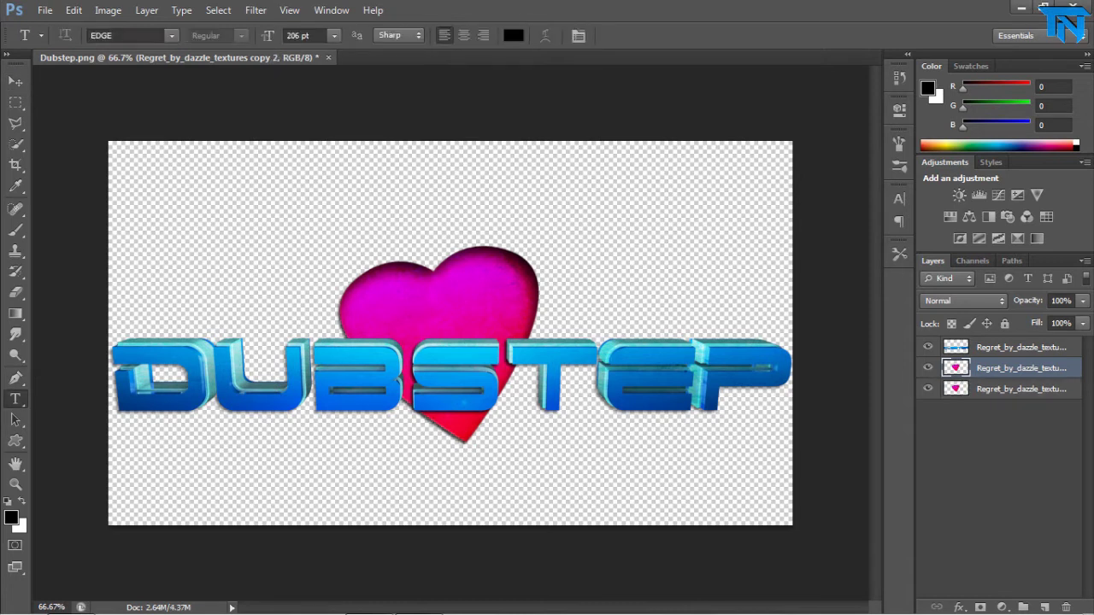
# Enlarge the duplicated heart evenly around its centre and send it behind the original heart
pyautogui.hotkey('ctrl', 't')
pyautogui.moveTo(336, 245); pyautogui.dragTo(288, 195)
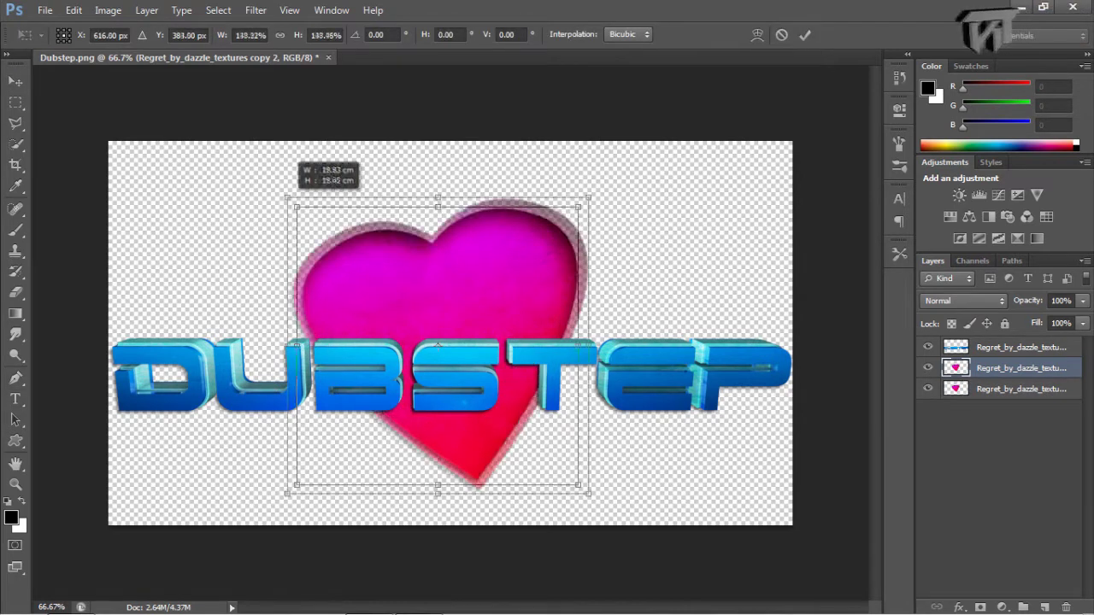
pyautogui.press('Return')
pyautogui.hotkey('ctrl', '[')
# Blur the enlarged heart copy into a soft-edged glow
pyautogui.click(289, 9)
pyautogui.click(256, 10)
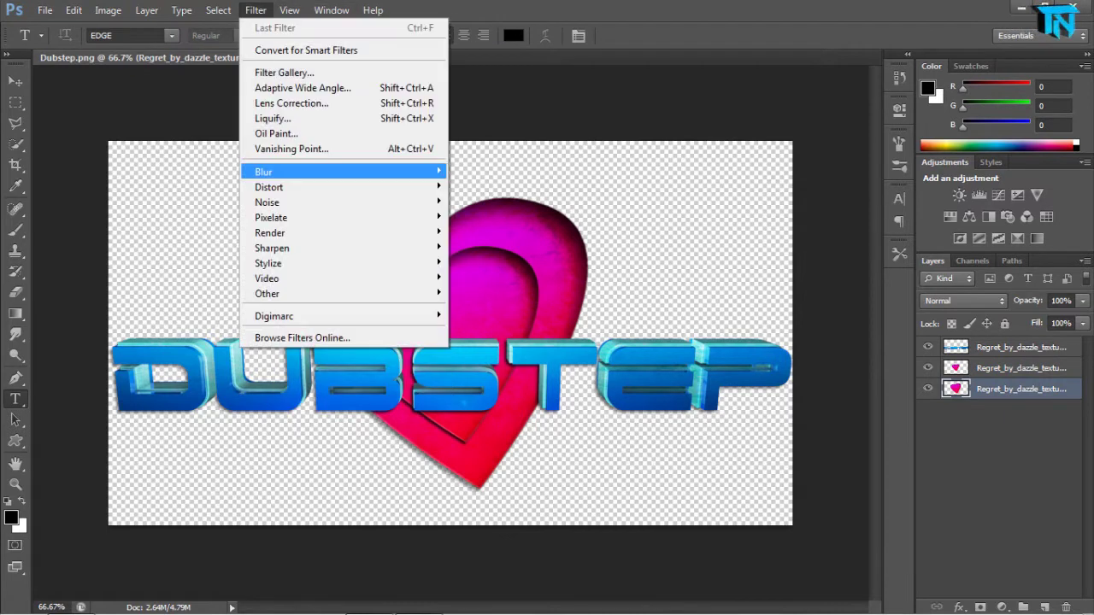
pyautogui.click(487, 317)
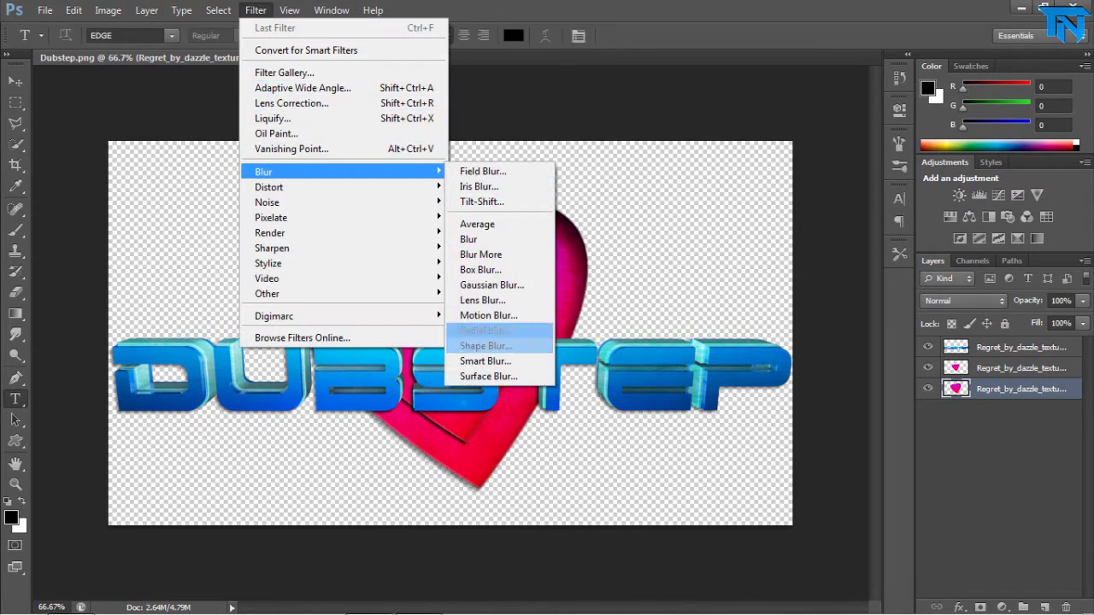
pyautogui.click(488, 345)
pyautogui.click(600, 159)
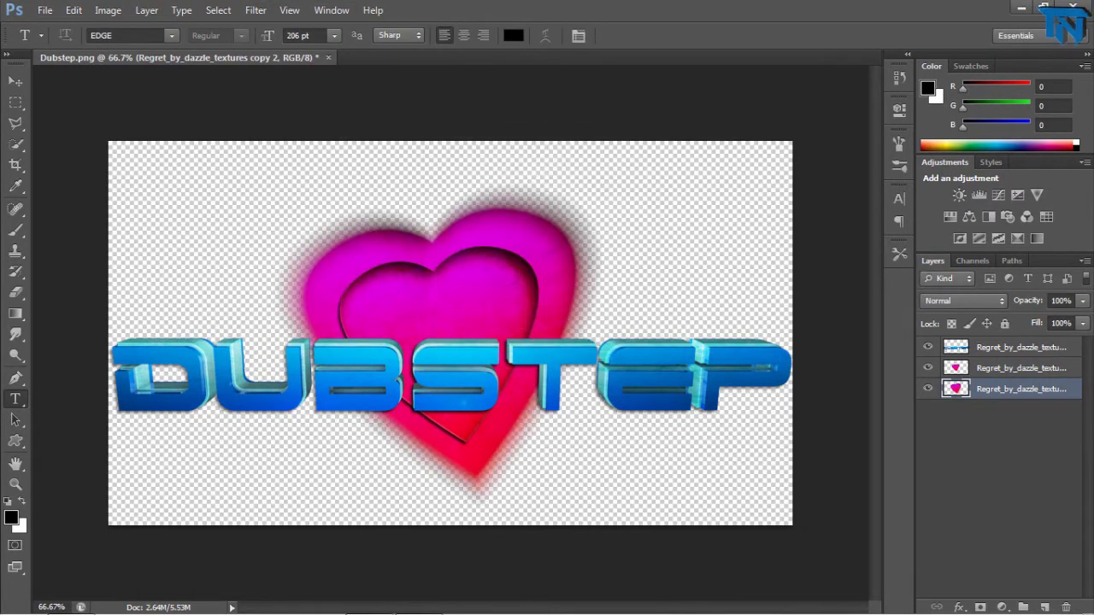
# Scale down the blurred heart copy so it forms a narrow glow around the original heart
pyautogui.hotkey('ctrl', 't')
pyautogui.moveTo(267, 182); pyautogui.dragTo(315, 221)
pyautogui.press('Return')
pyautogui.press('t')
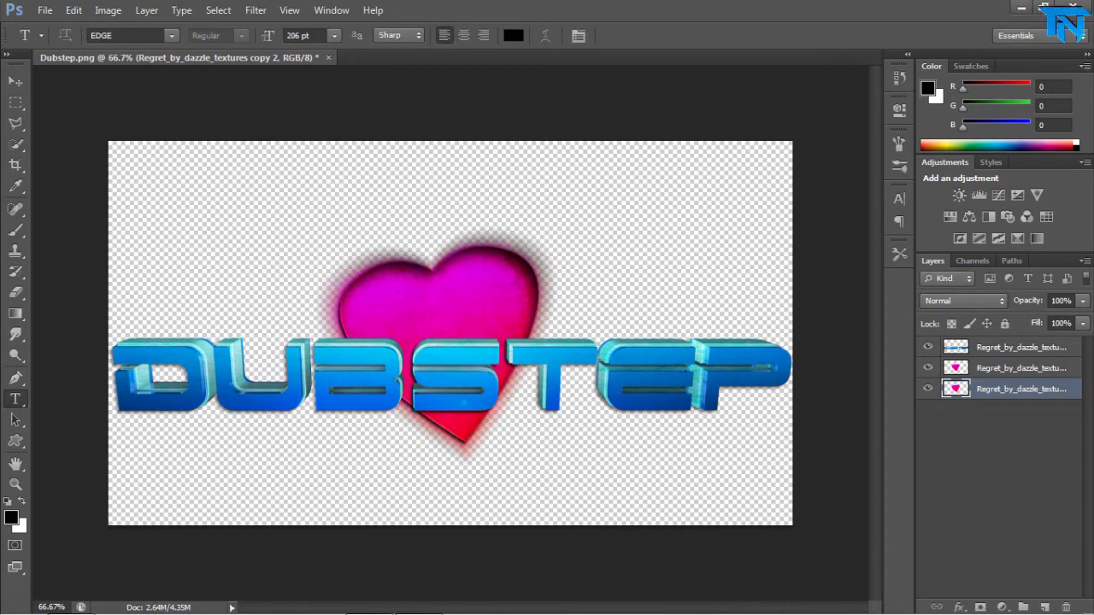
# Duplicate the heart and rotate the copy clockwise behind the original heart
pyautogui.hotkey('ctrl', 'j')
pyautogui.hotkey('ctrl', 't')
pyautogui.moveTo(318, 455); pyautogui.dragTo(267, 368)
pyautogui.press('Return')
pyautogui.press('t')
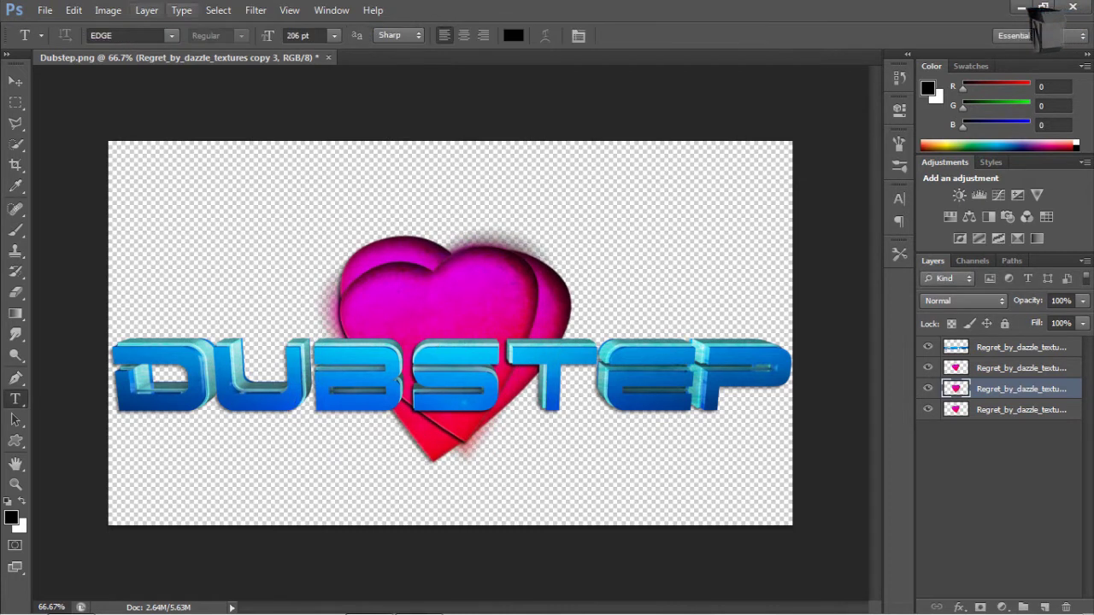
# Apply a Box Blur of 45 pixels to the rotated heart copy and compare it with the unblurred version
pyautogui.click(255, 9)
pyautogui.moveTo(282, 171)
pyautogui.click(479, 270)
pyautogui.write('45')
pyautogui.press('Return')
pyautogui.hotkey('ctrl', 'z')
pyautogui.hotkey('ctrl', 'z')
# Reduce the opacity of the blurred, rotated heart copy to 70%
pyautogui.hotkey('ctrl', 't')
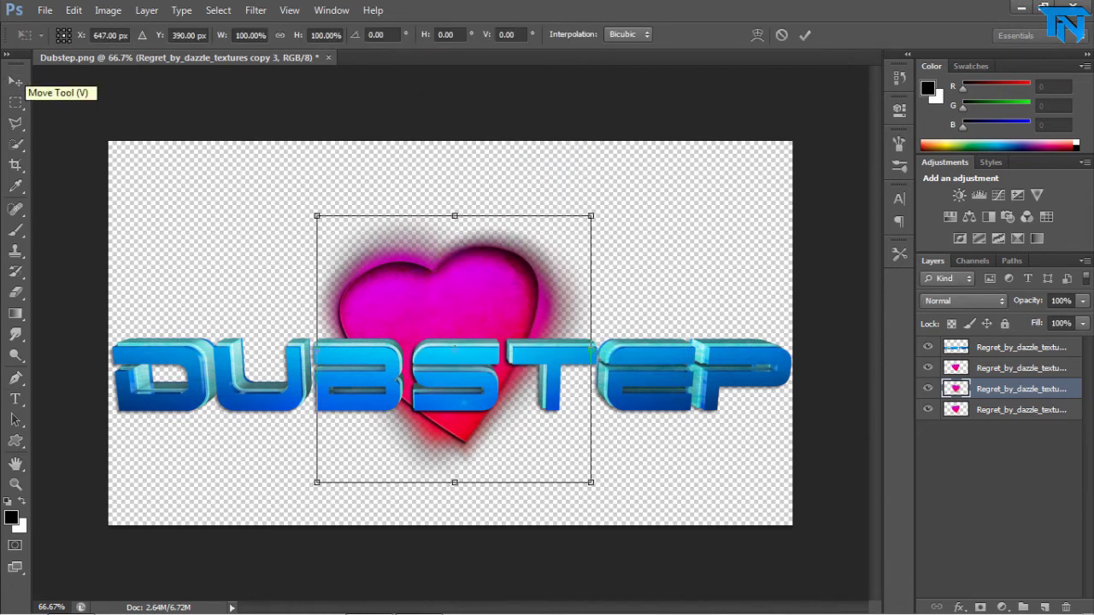
pyautogui.press('Escape')
pyautogui.write('8070')
pyautogui.press('Return')
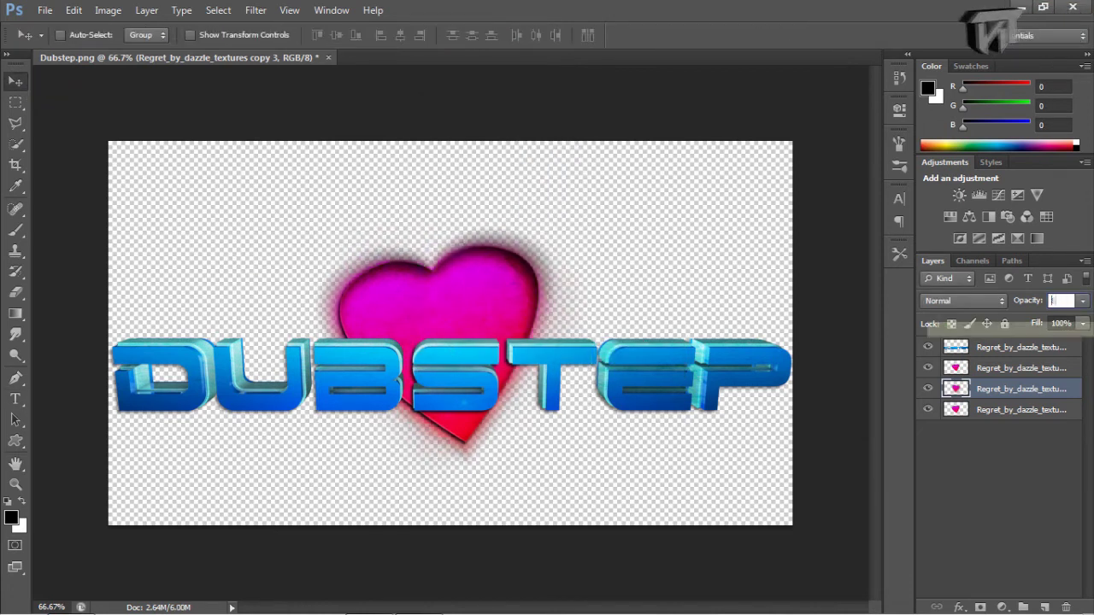
pyautogui.click(1000, 495)
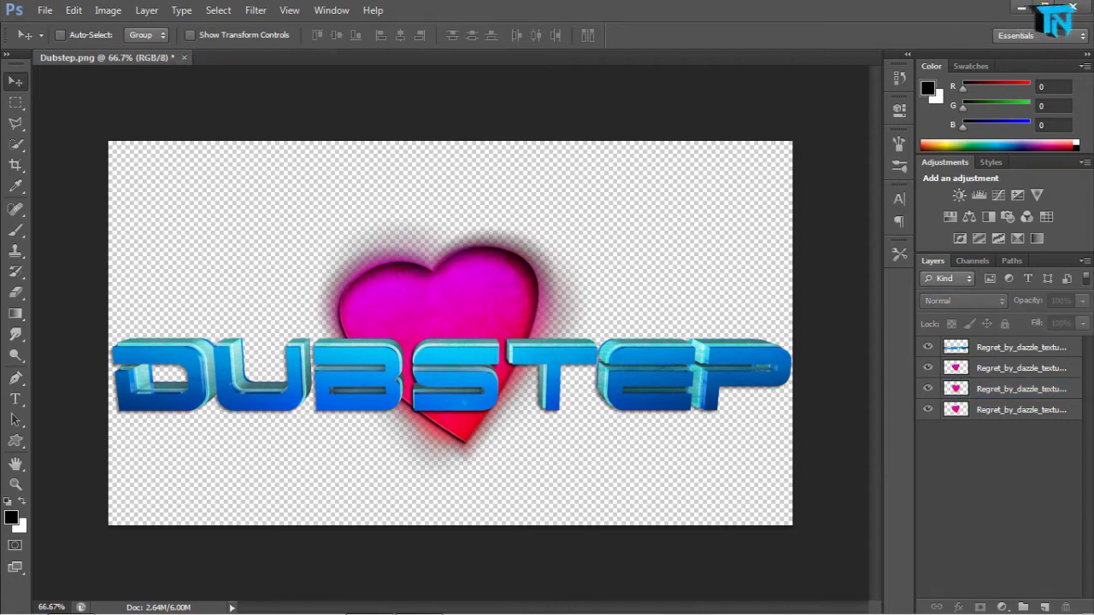
# Duplicate the Dubstep text layer and rotate the copy slightly clockwise
pyautogui.click(1021, 347)
pyautogui.hotkey('ctrl', 'j')
pyautogui.hotkey('ctrl', 't')
pyautogui.moveTo(451, 413); pyautogui.dragTo(450, 421)
pyautogui.press('Return')
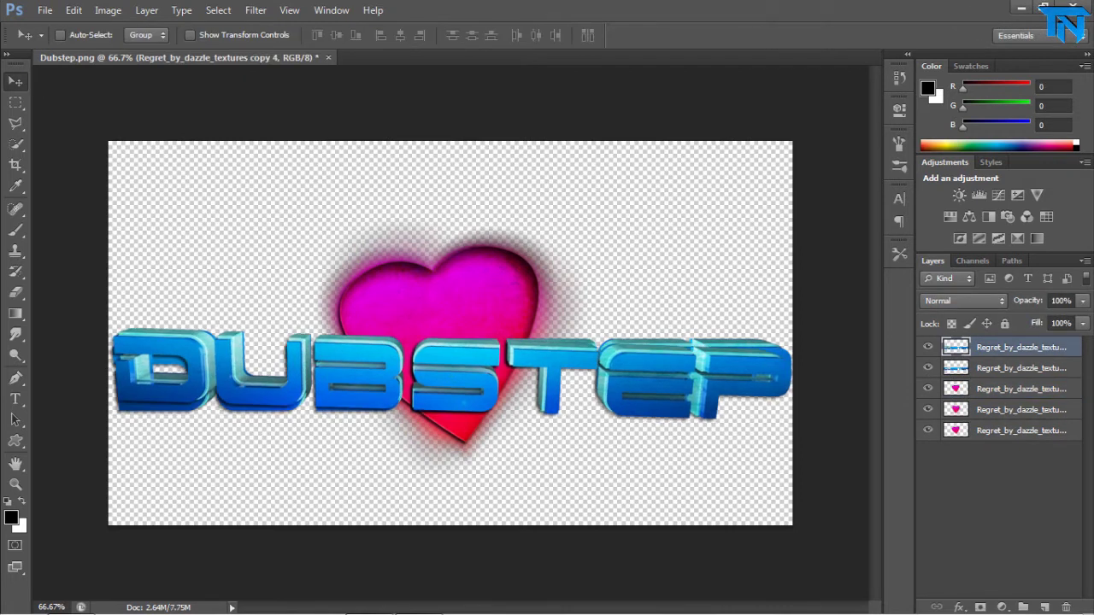
pyautogui.click(255, 10)
pyautogui.moveTo(263, 172)
pyautogui.click(482, 300)
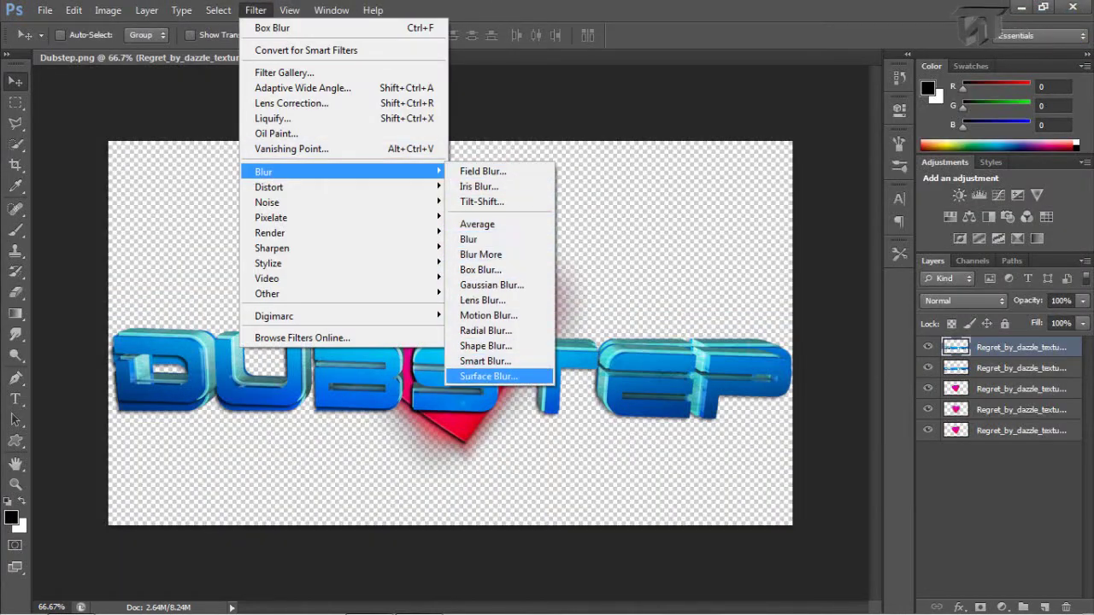
pyautogui.click(485, 360)
pyautogui.click(523, 404)
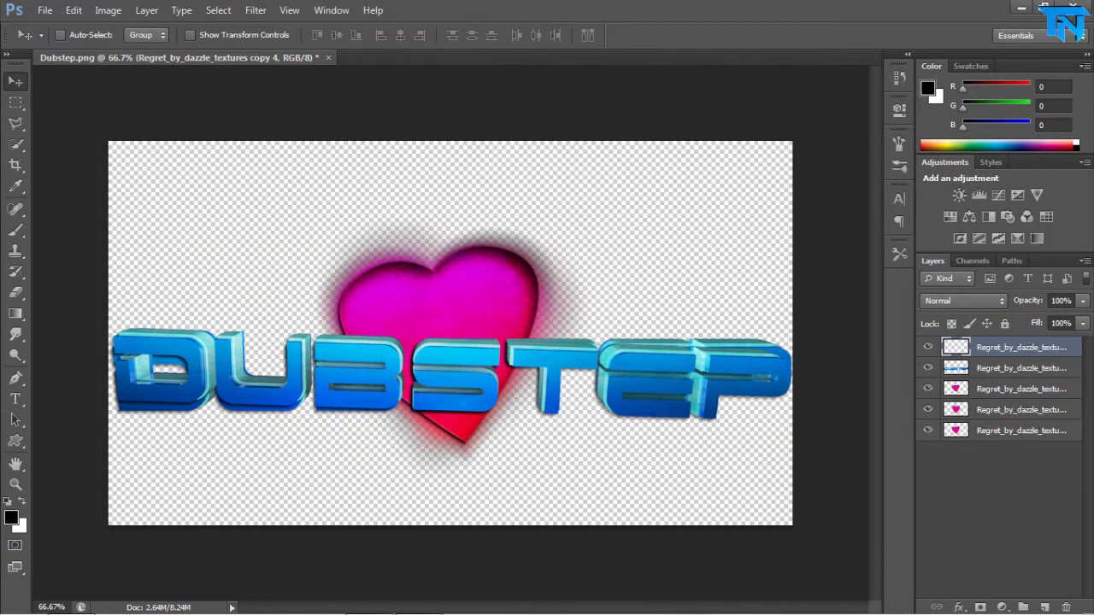
# Try a Spin Radial Blur on the rotated text copy, and undo it
pyautogui.click(256, 9)
pyautogui.moveTo(263, 172)
pyautogui.click(482, 324)
pyautogui.click(457, 225)
pyautogui.press('Return')
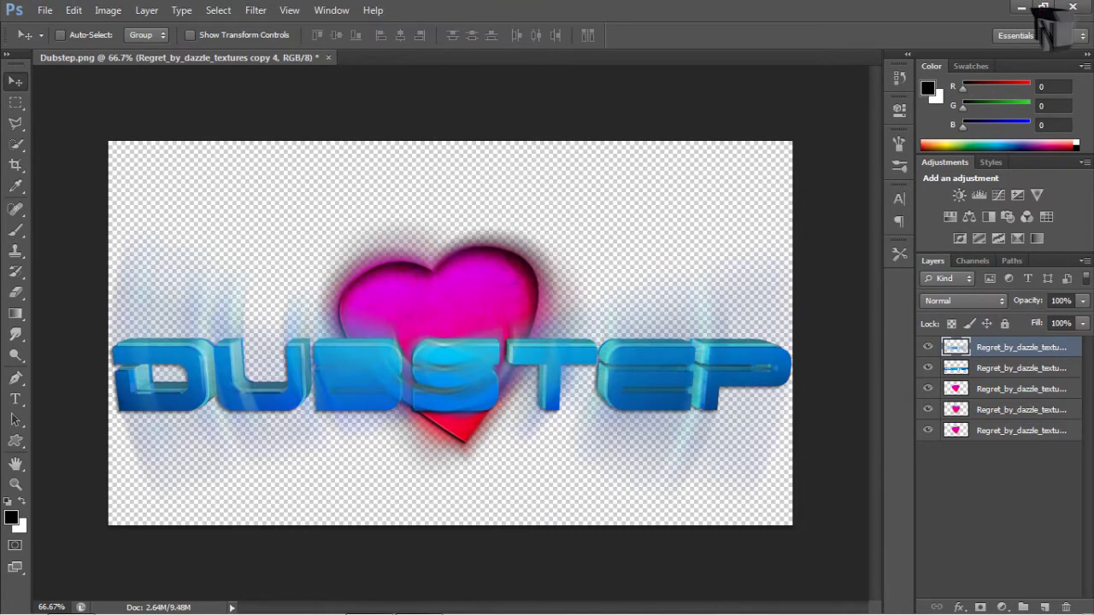
pyautogui.hotkey('ctrl', 'z')
# Apply a weaker Spin Radial Blur with Good quality to the rotated text copy and place it behind the original text
pyautogui.click(256, 10)
pyautogui.moveTo(264, 172)
pyautogui.click(482, 324)
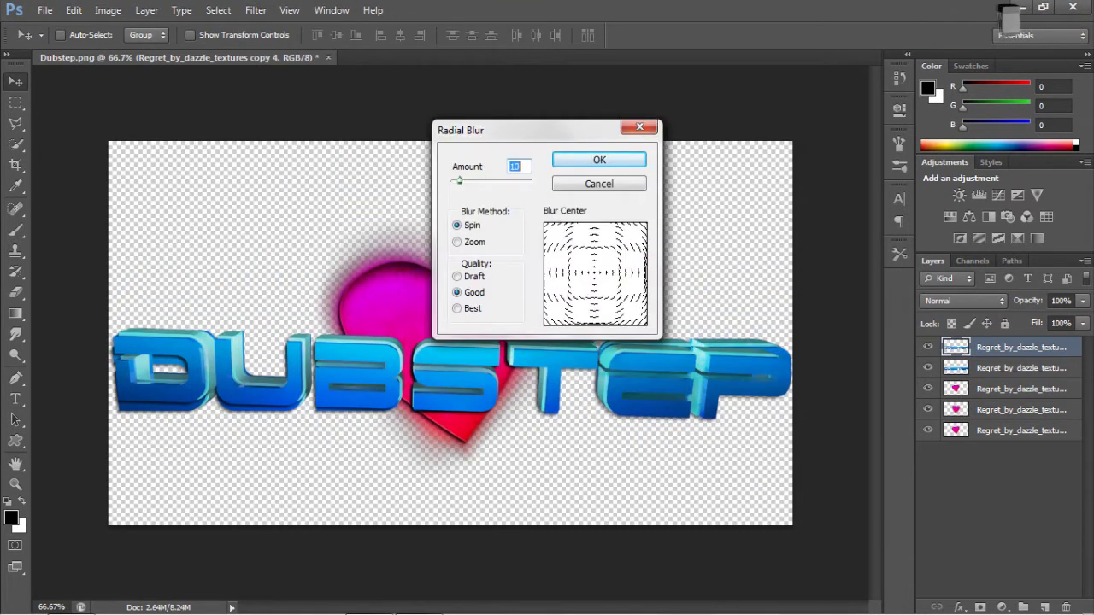
pyautogui.press('Return')
# Duplicate the blurred text copy to strengthen its glow and merge the duplicates into one layer
pyautogui.hotkey('ctrl', 'j')
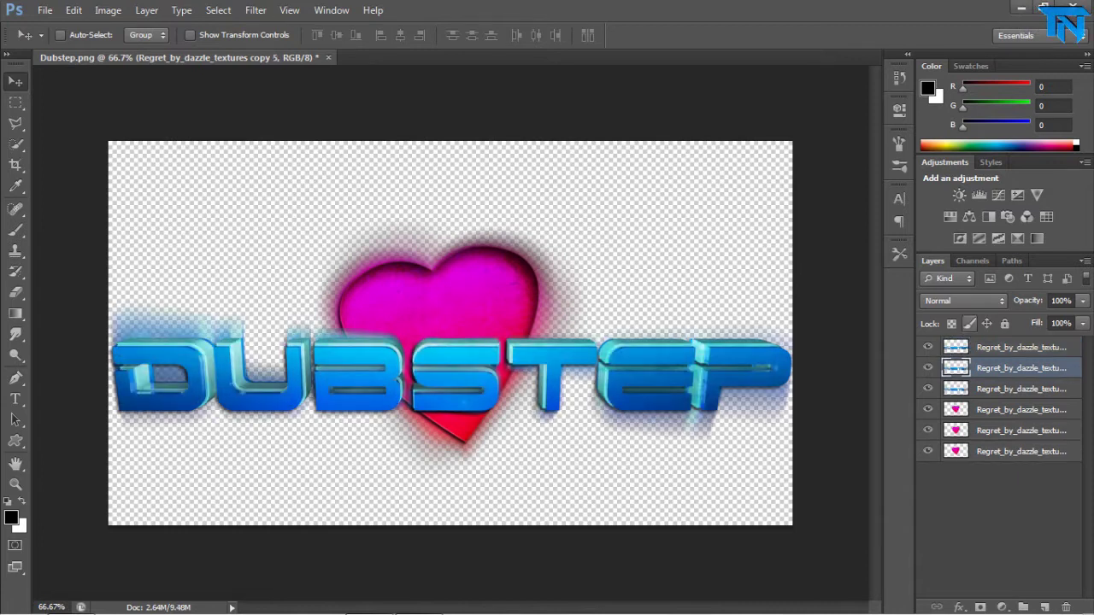
pyautogui.hotkey('ctrl', 'j')
pyautogui.hotkey('ctrl', 'e')
pyautogui.hotkey('ctrl', 'e')
pyautogui.click(928, 347)
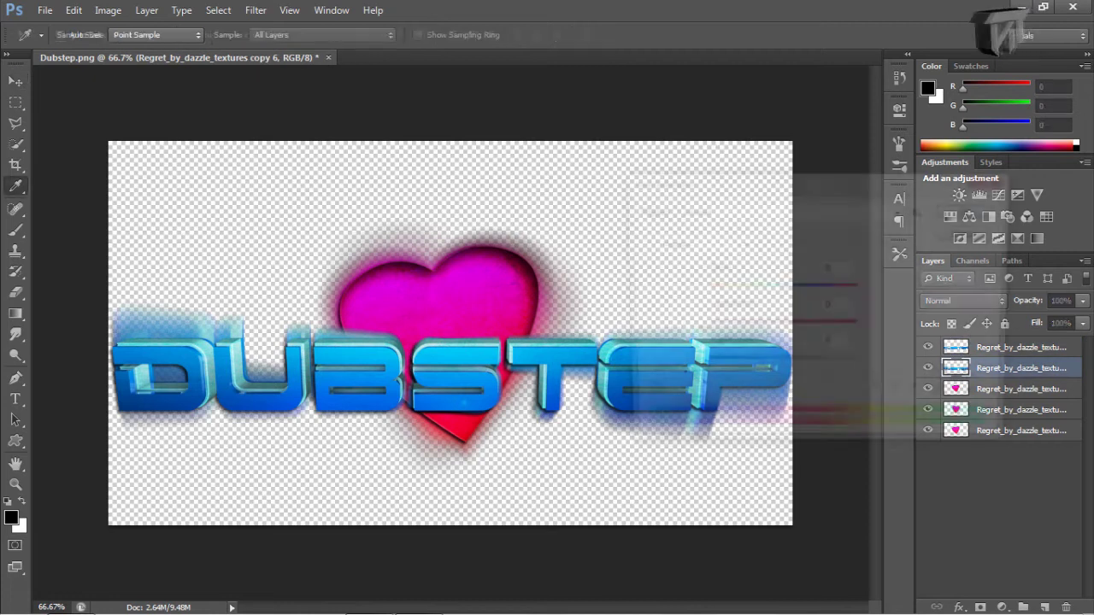
# Rename the merged blurred text layer as k and add a magenta-to-red Gradient Overlay to it
pyautogui.doubleClick(1021, 368)
pyautogui.doubleClick(1025, 368)
pyautogui.click(637, 324)
pyautogui.click(842, 170)
pyautogui.click(837, 381)
pyautogui.click(838, 206)
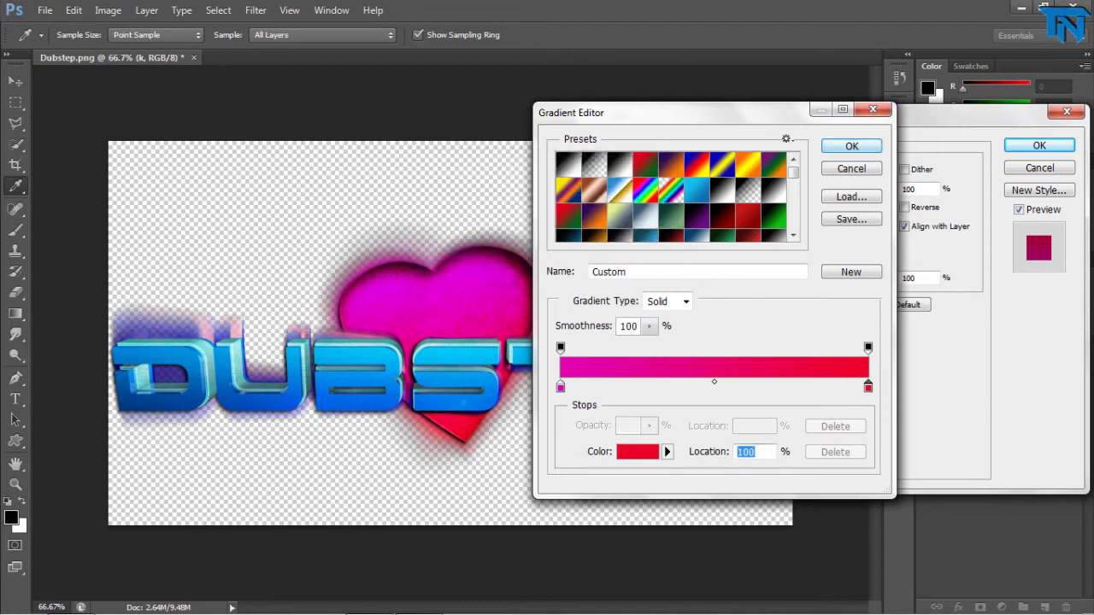
pyautogui.click(853, 145)
# Set the Gradient Overlay's blend mode to Hard Light and apply the layer style
pyautogui.click(838, 169)
pyautogui.click(906, 222)
pyautogui.press('Down')
pyautogui.press('Down')
pyautogui.press('Down')
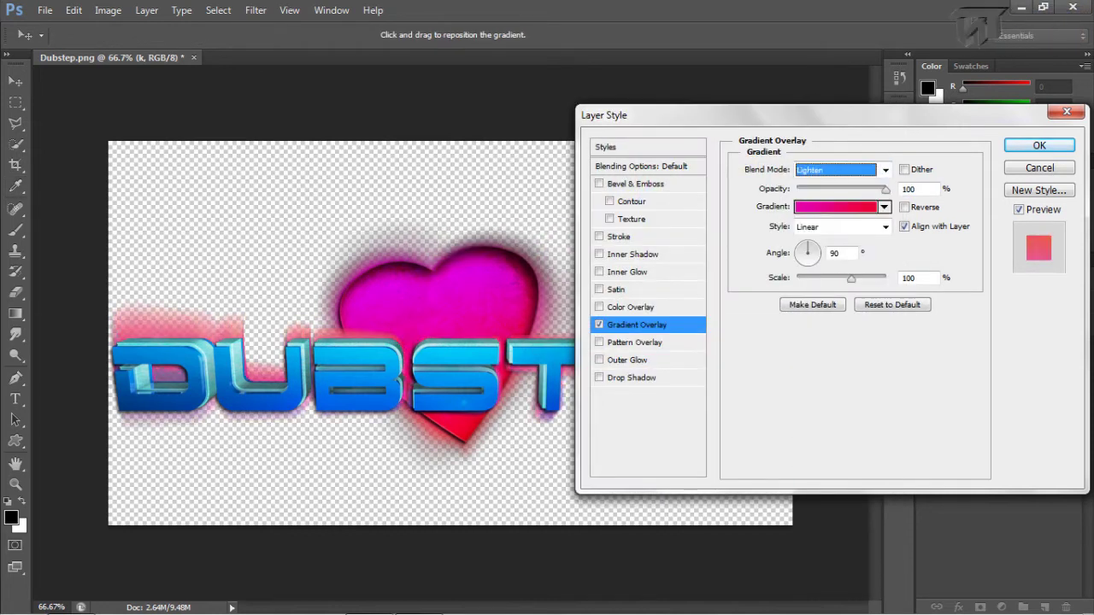
pyautogui.press('Down')
pyautogui.press('Up')
pyautogui.press('Down')
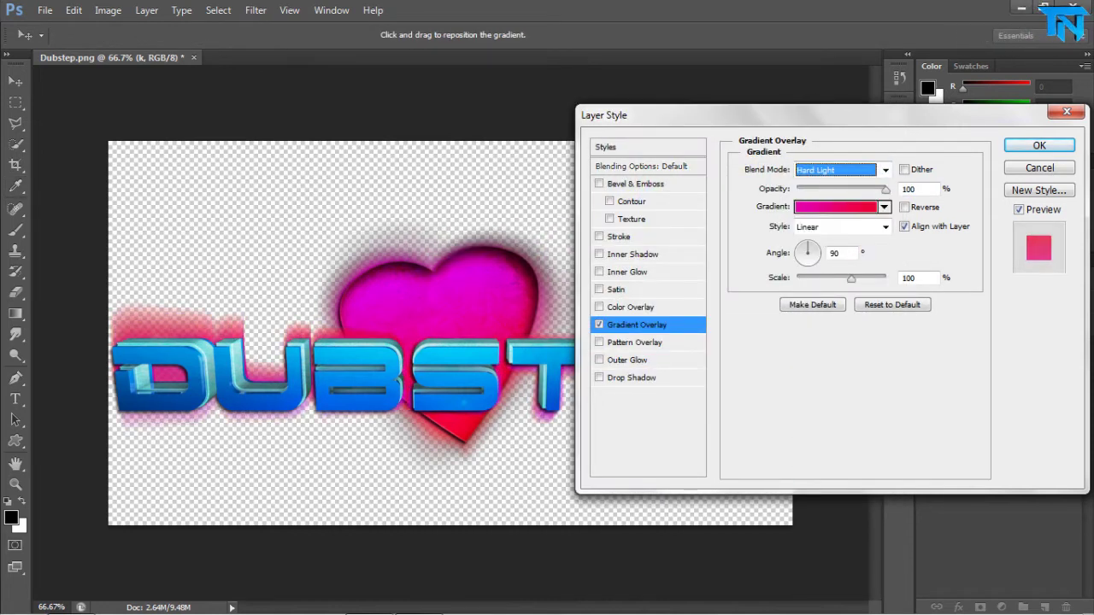
pyautogui.press('Return')
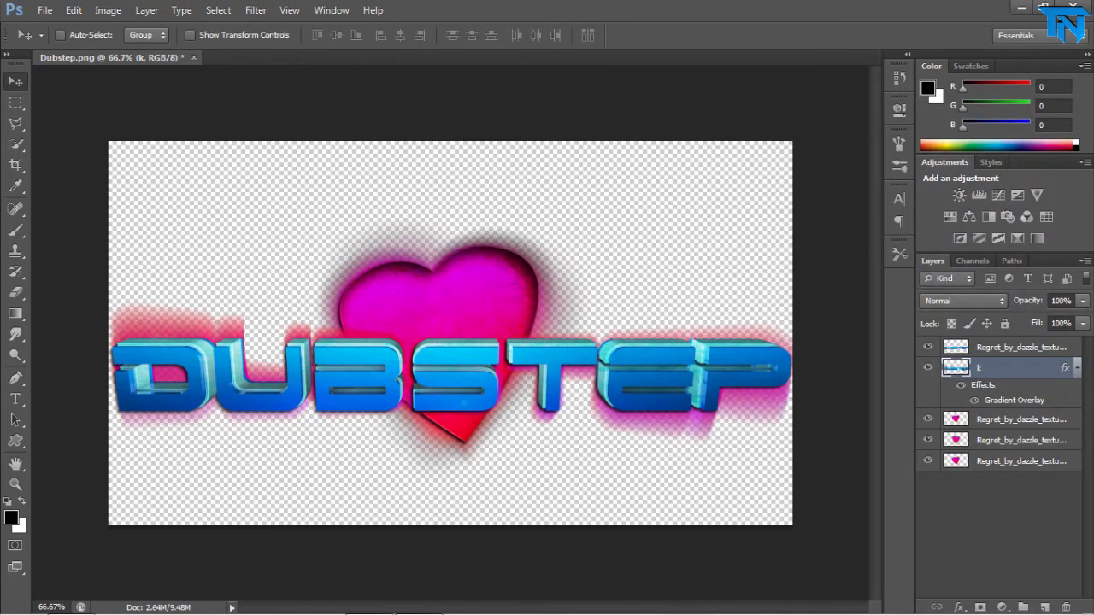
# Duplicate the sharp Dubstep text layer again and rotate the new copy slightly clockwise
pyautogui.click(1021, 348)
pyautogui.hotkey('ctrl', 'j')
pyautogui.hotkey('ctrl', 't')
pyautogui.moveTo(156, 434); pyautogui.dragTo(154, 421)
pyautogui.press('Return')
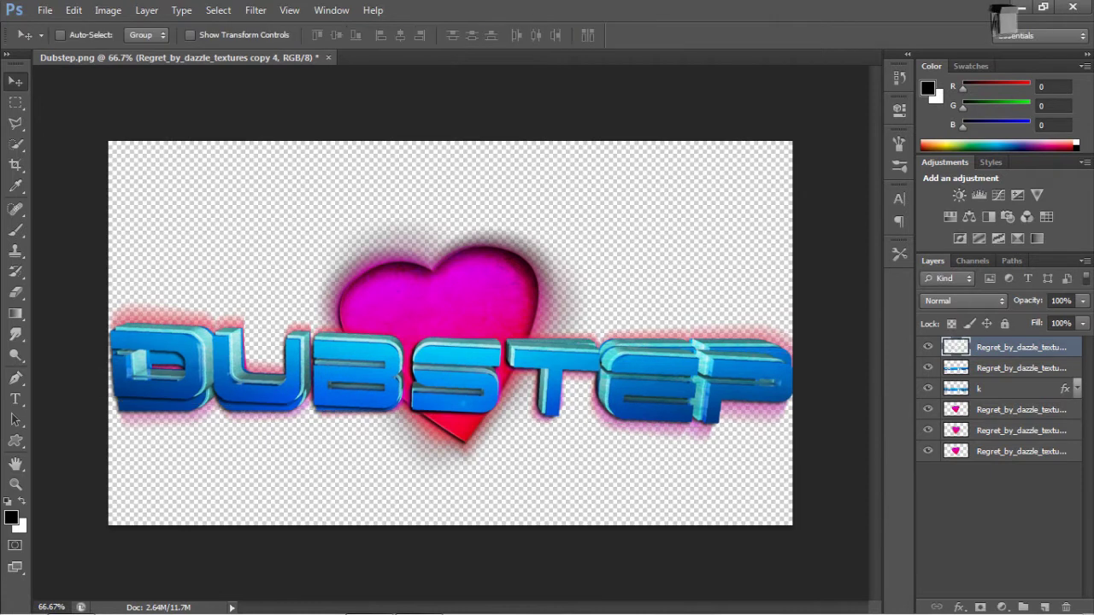
# Apply a Motion Blur with a 90° angle and a distance of 30 pixels to the new rotated text copy
pyautogui.click(255, 9)
pyautogui.moveTo(269, 171)
pyautogui.click(500, 315)
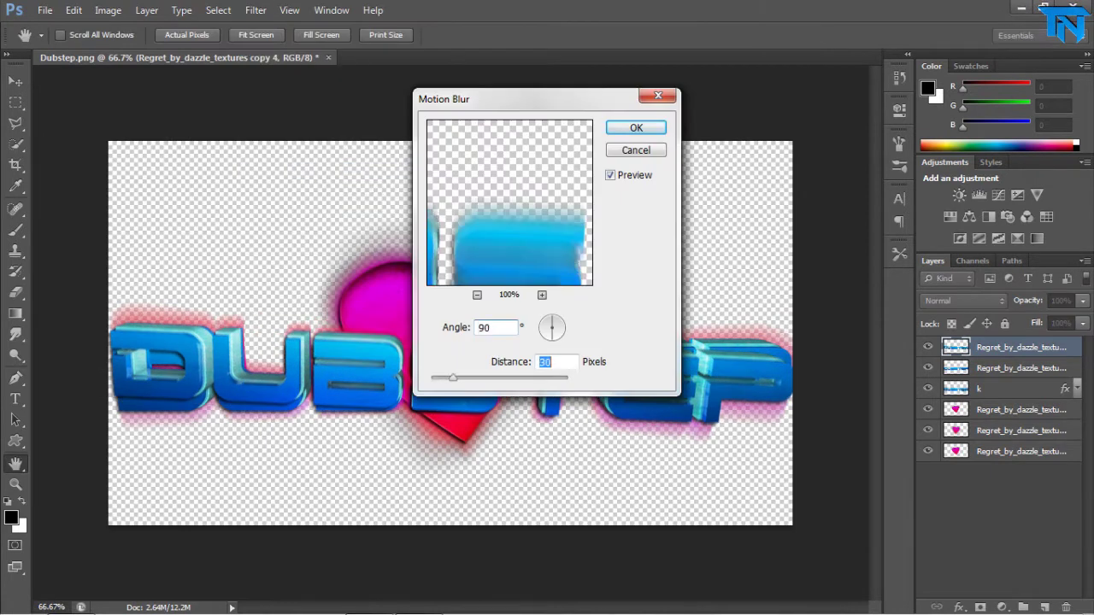
pyautogui.write('90')
pyautogui.press('Tab')
pyautogui.press('Return')
# Send the motion-blurred text copy behind the sharp text and set its opacity to 61%
pyautogui.hotkey('alt', '[')
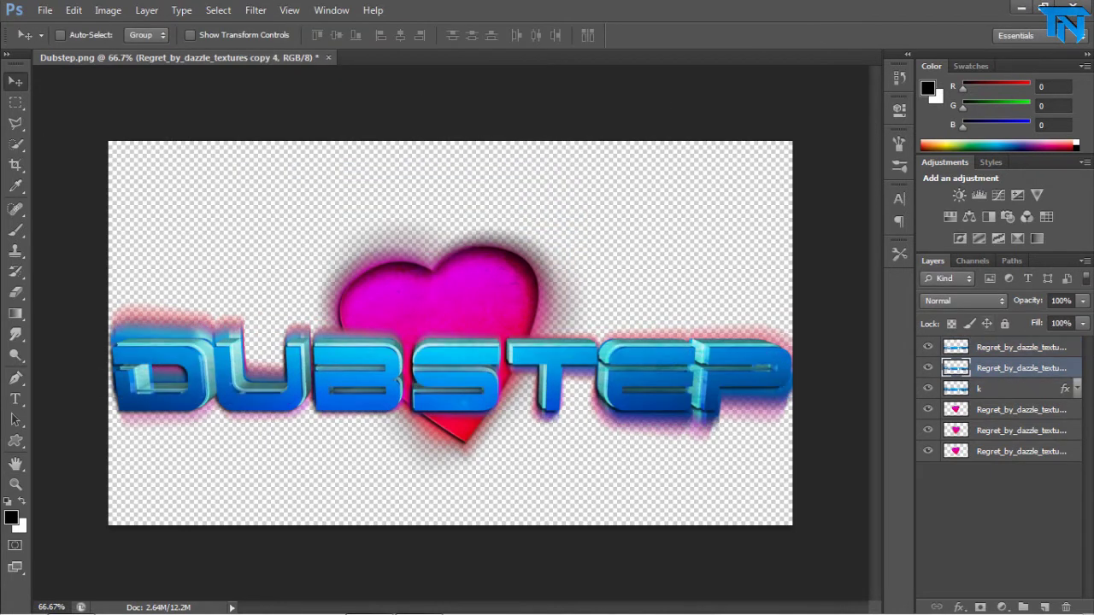
pyautogui.press('6')
pyautogui.press('1')
# Place the dark image named texture and size it to span the canvas width over the Dubstep text
pyautogui.hotkey('alt', 'f')
pyautogui.press('l')
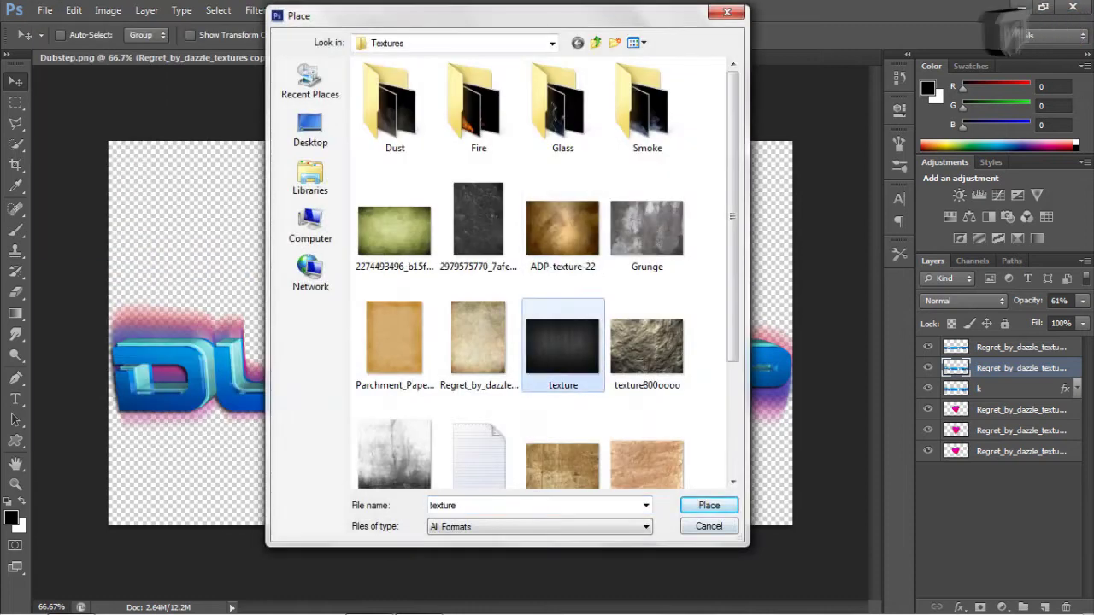
pyautogui.press('Return')
pyautogui.moveTo(453, 334); pyautogui.dragTo(367, 345)
pyautogui.moveTo(623, 151); pyautogui.dragTo(792, 292)
pyautogui.press('Return')
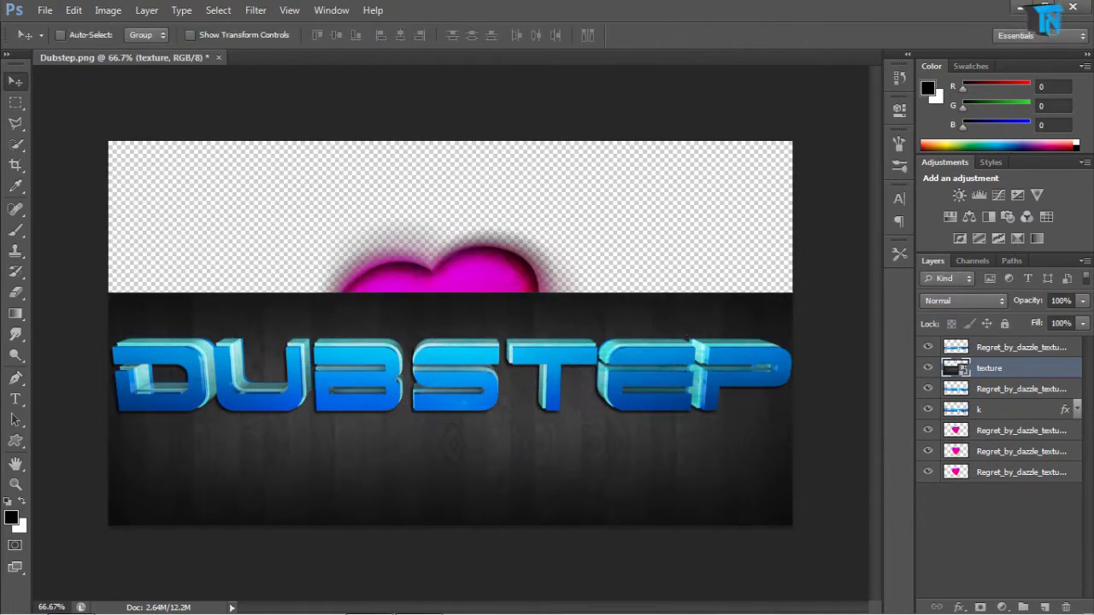
# Clip the texture layer to the sharp Dubstep text from above and set its blend mode to Color Dodge
pyautogui.hotkey('ctrl', ']')
pyautogui.hotkey('ctrl', 'alt', 'g')
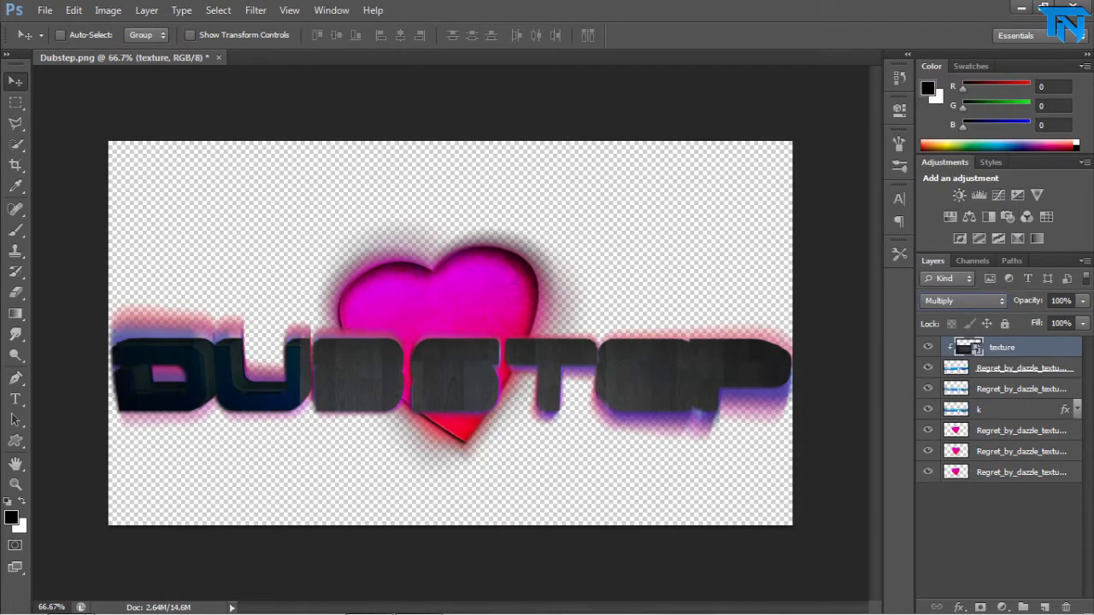
pyautogui.hotkey('shift', 'alt', 'm')
pyautogui.hotkey('shift', '+')
pyautogui.hotkey('shift', '+')
pyautogui.hotkey('shift', '+')
pyautogui.hotkey('shift', '+')
pyautogui.hotkey('shift', '+')
pyautogui.hotkey('shift', '+')
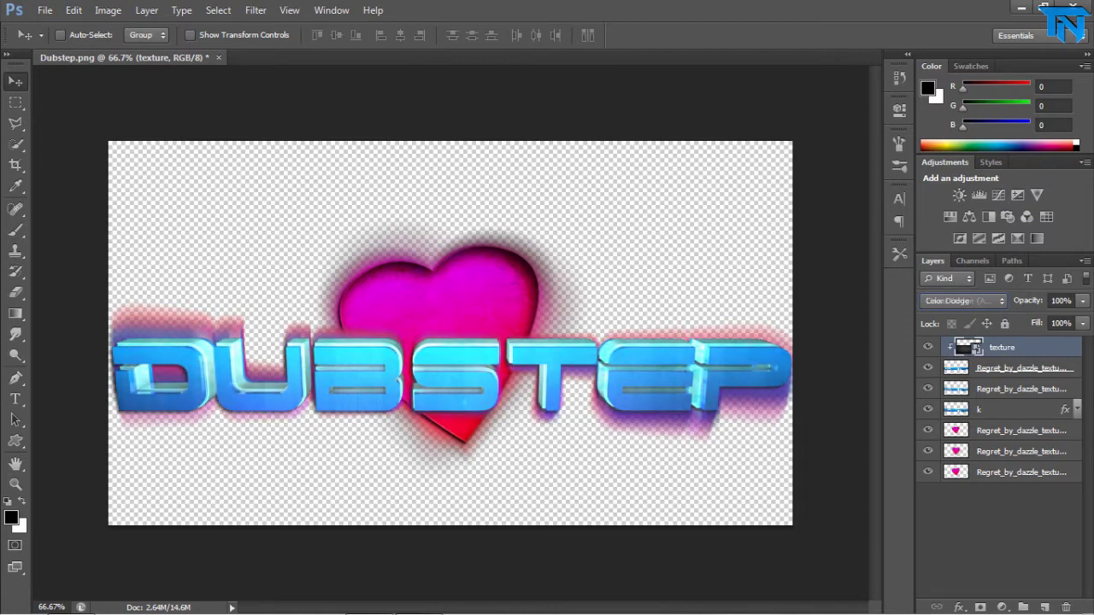
# Rasterize the clipped texture layer and colorize it purple with Hue/Saturation at hue 271 and saturation 79
pyautogui.rightClick(1040, 348)
pyautogui.click(889, 181)
pyautogui.hotkey('ctrl', 'u')
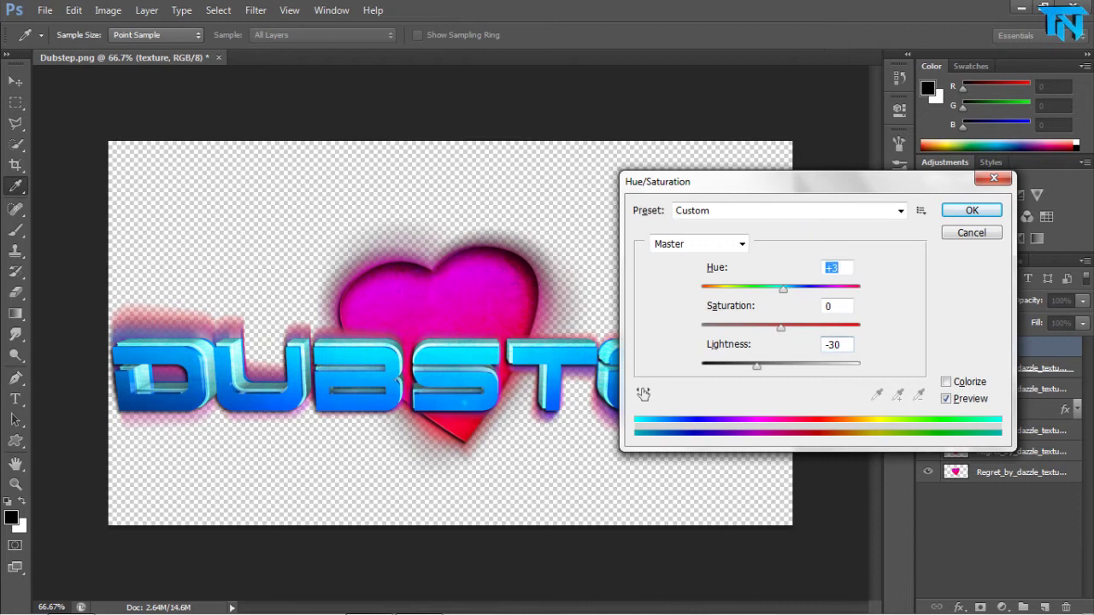
pyautogui.click(836, 267)
pyautogui.write('360')
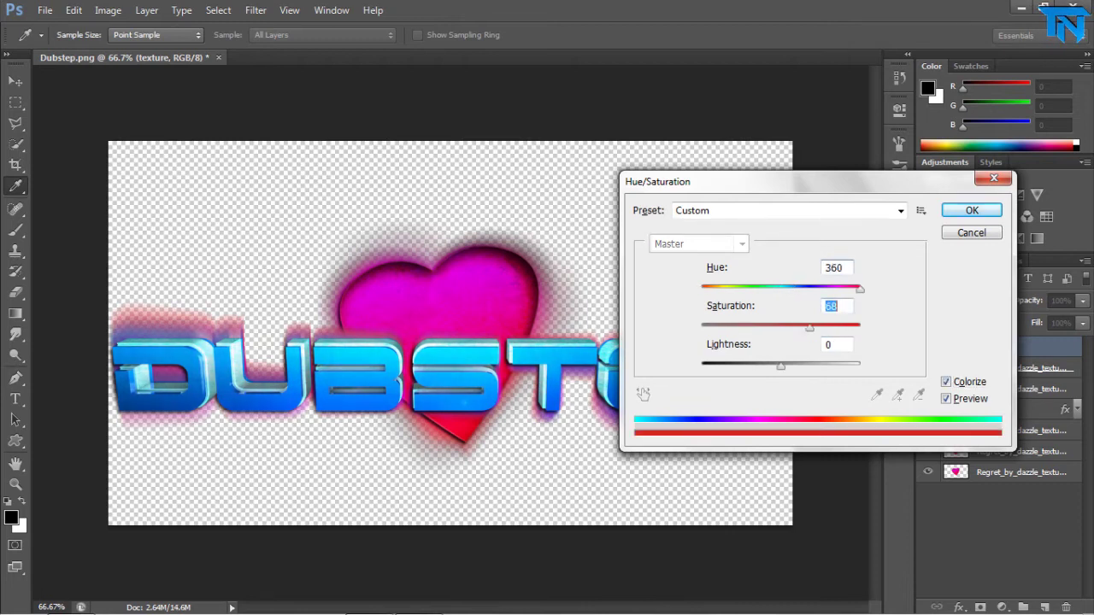
pyautogui.hotkey('shift', 'Tab')
pyautogui.write('23')
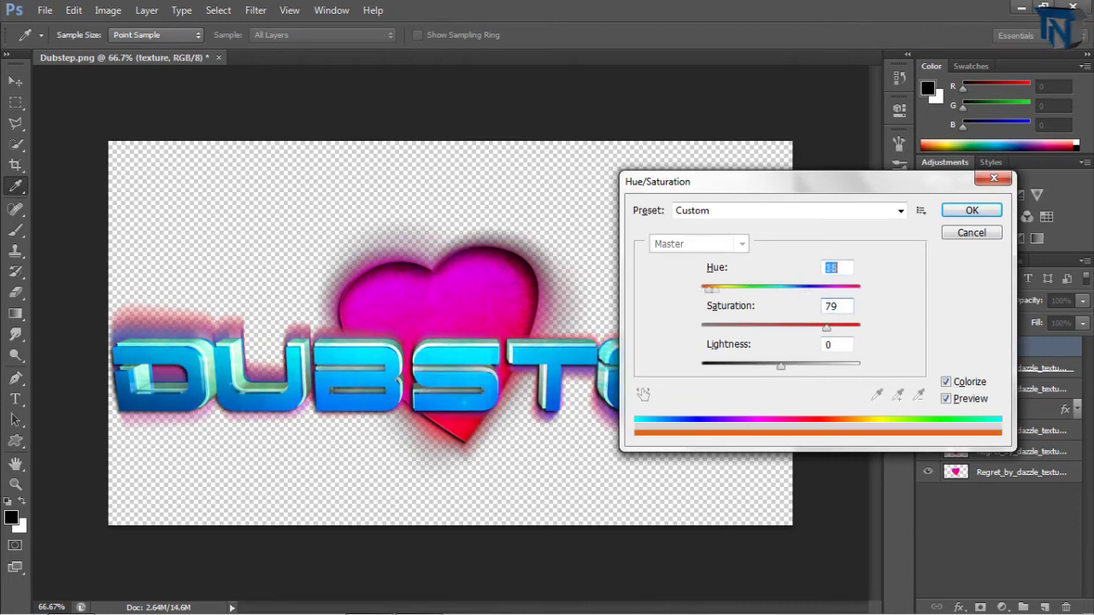
pyautogui.write('285')
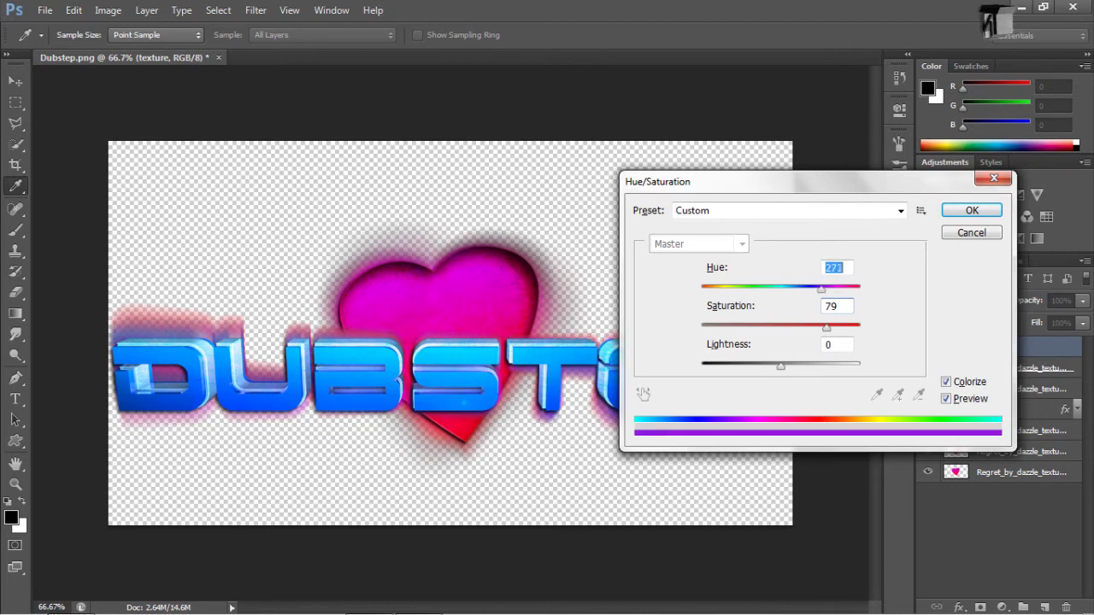
pyautogui.press('Return')
# Undo the texture recoloring and open the texture smart object's contents before returning to Dubstep.png
pyautogui.press('v')
pyautogui.click(107, 9)
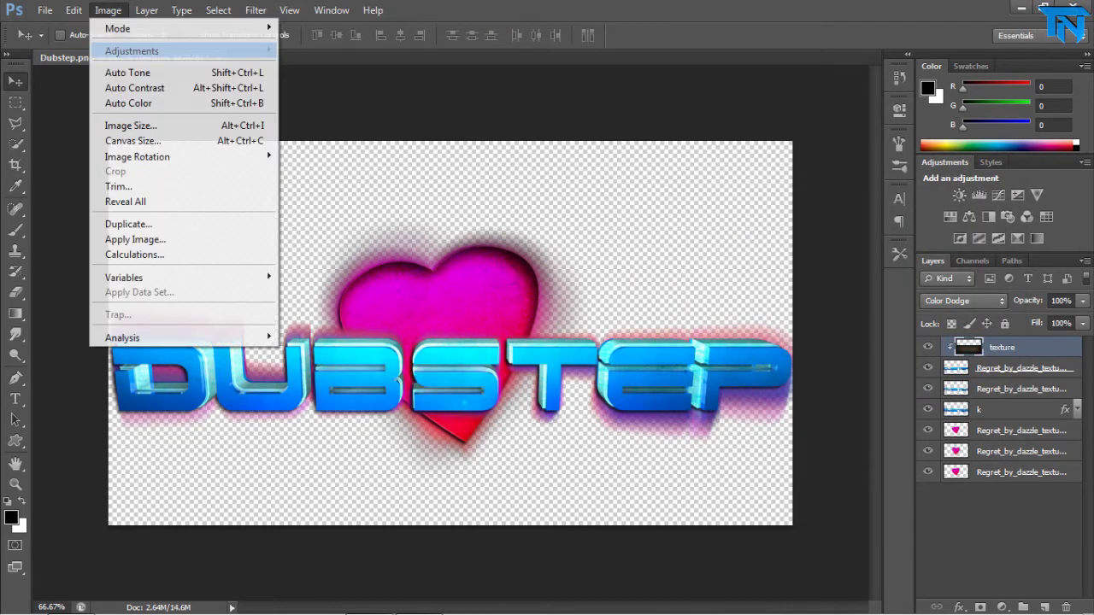
pyautogui.press('Escape')
pyautogui.rightClick(1001, 347)
pyautogui.click(872, 160)
pyautogui.press('Return')
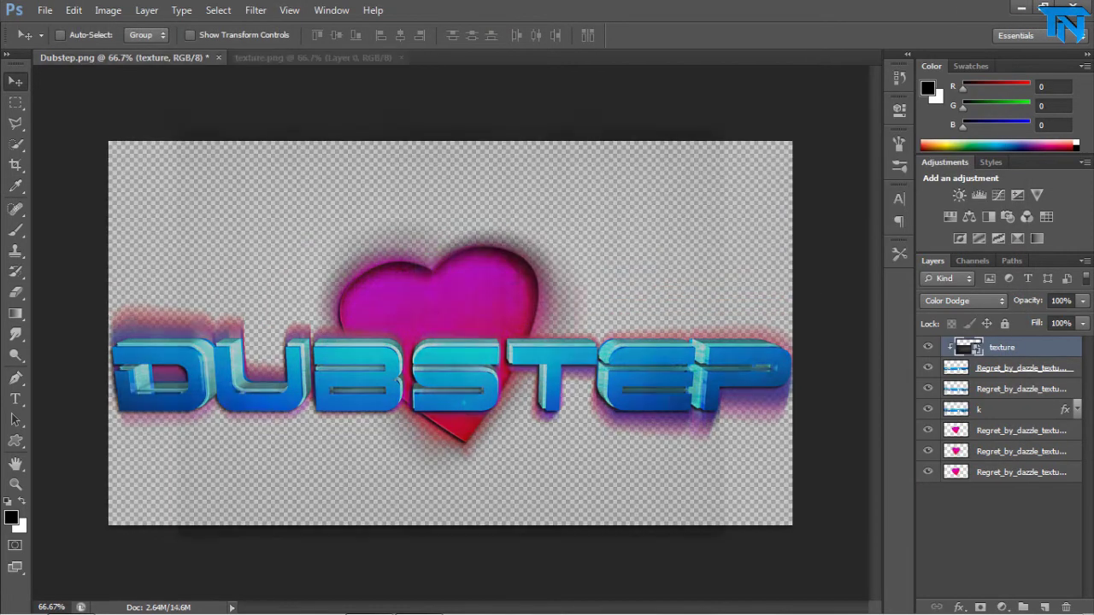
pyautogui.click(124, 57)
# Rasterize the clipped texture layer and colorize it dark red with Hue/Saturation
pyautogui.rightClick(1008, 347)
pyautogui.press('Escape')
pyautogui.hotkey('ctrl', 'u')
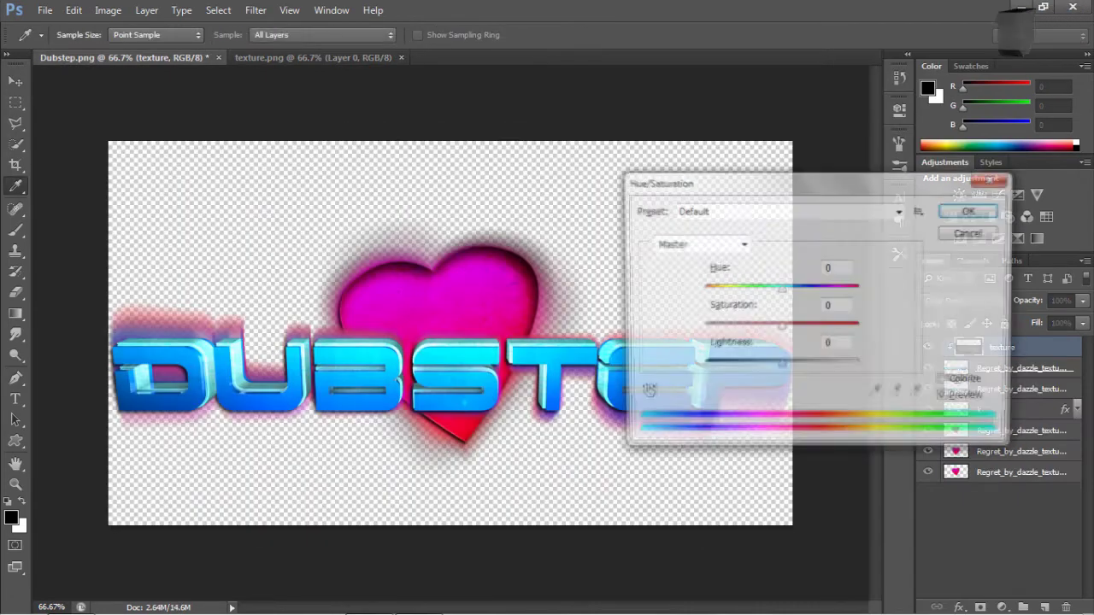
pyautogui.press('Return')
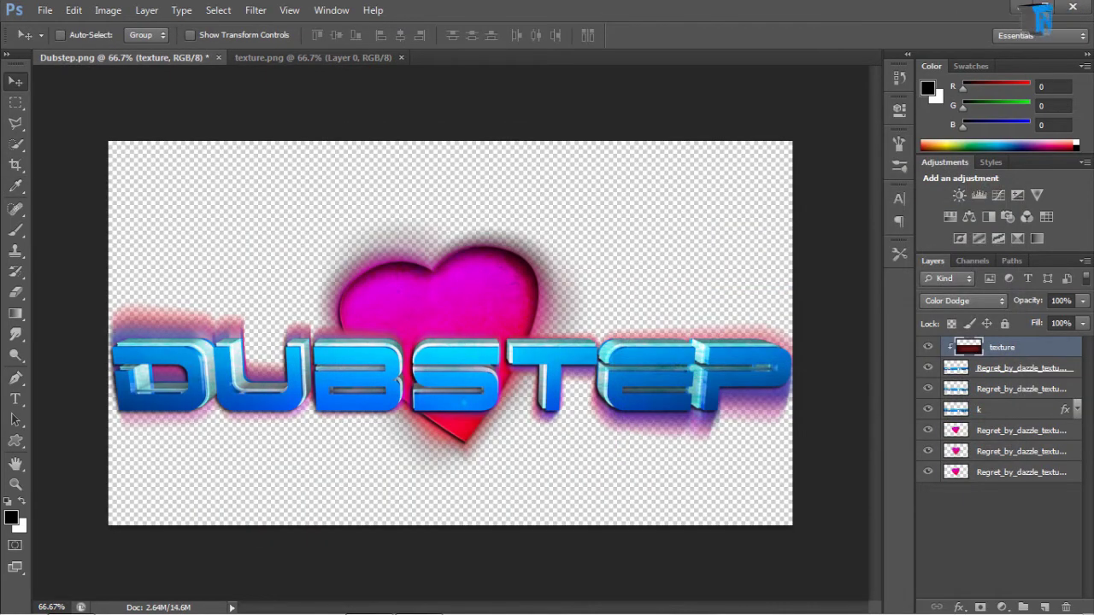
# Add a new layer beneath all others and define a two-stop gradient from dark gray to crimson pink
pyautogui.hotkey('ctrl', 'shift', 'alt', 'n')
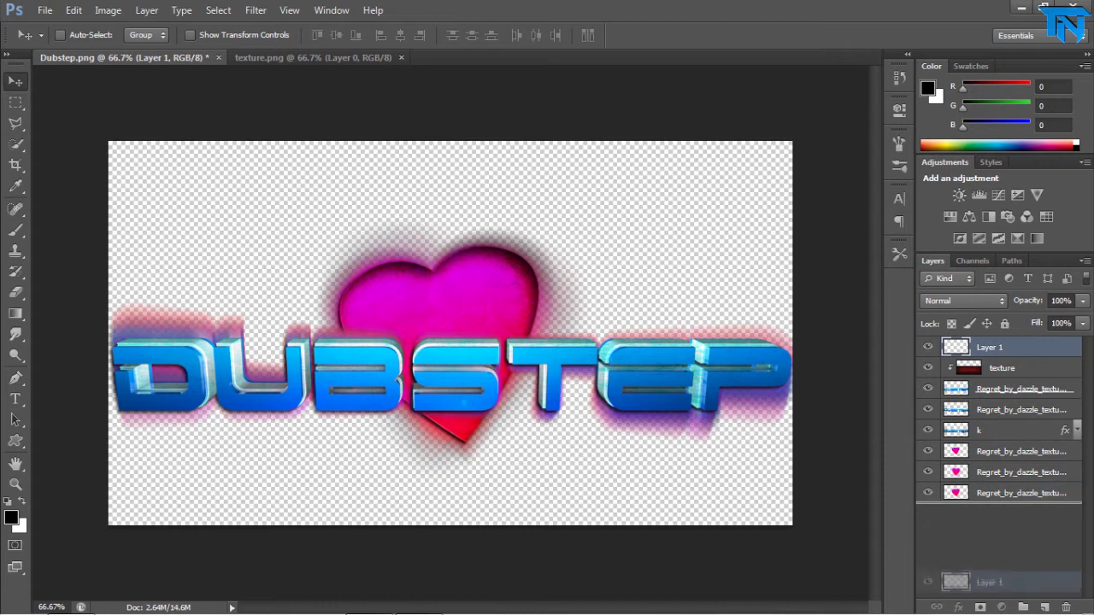
pyautogui.hotkey('ctrl', 'shift', '[')
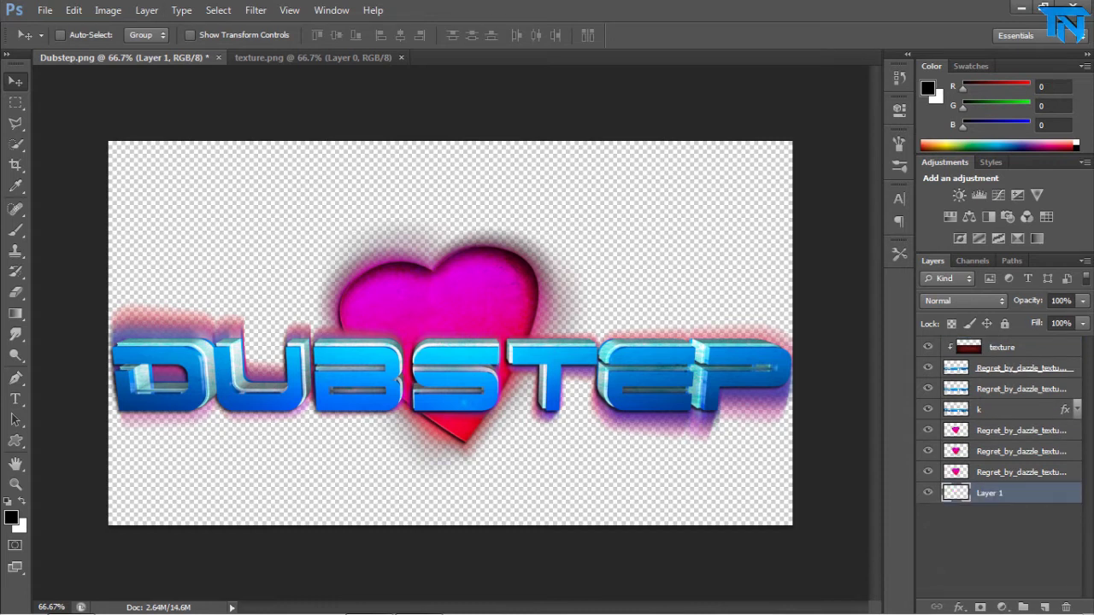
pyautogui.press('g')
pyautogui.click(86, 34)
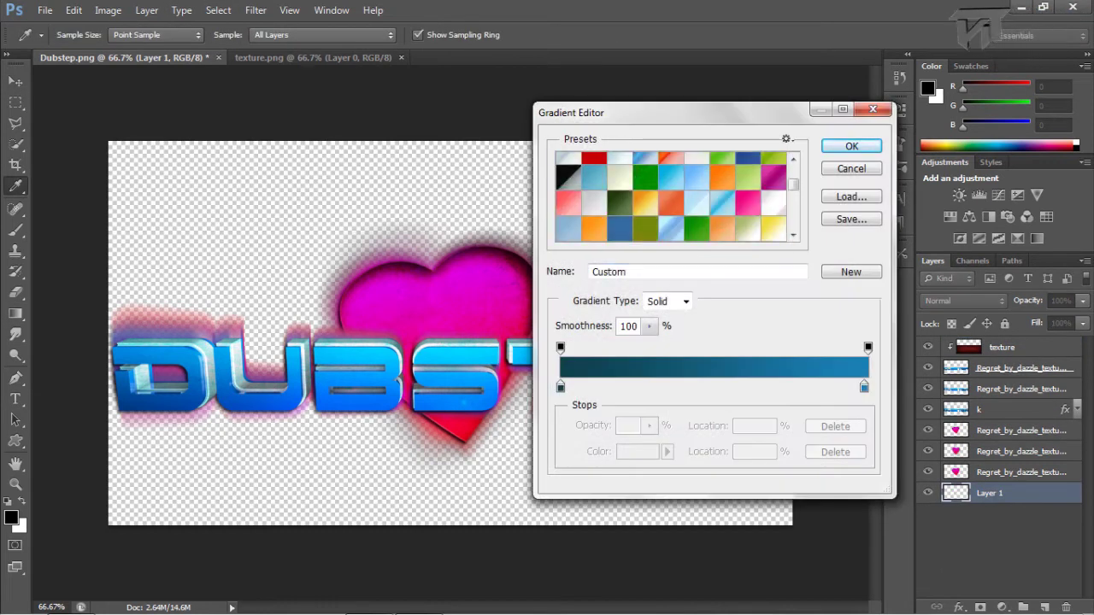
pyautogui.click(594, 190)
pyautogui.click(867, 387)
pyautogui.click(637, 451)
pyautogui.click(996, 163)
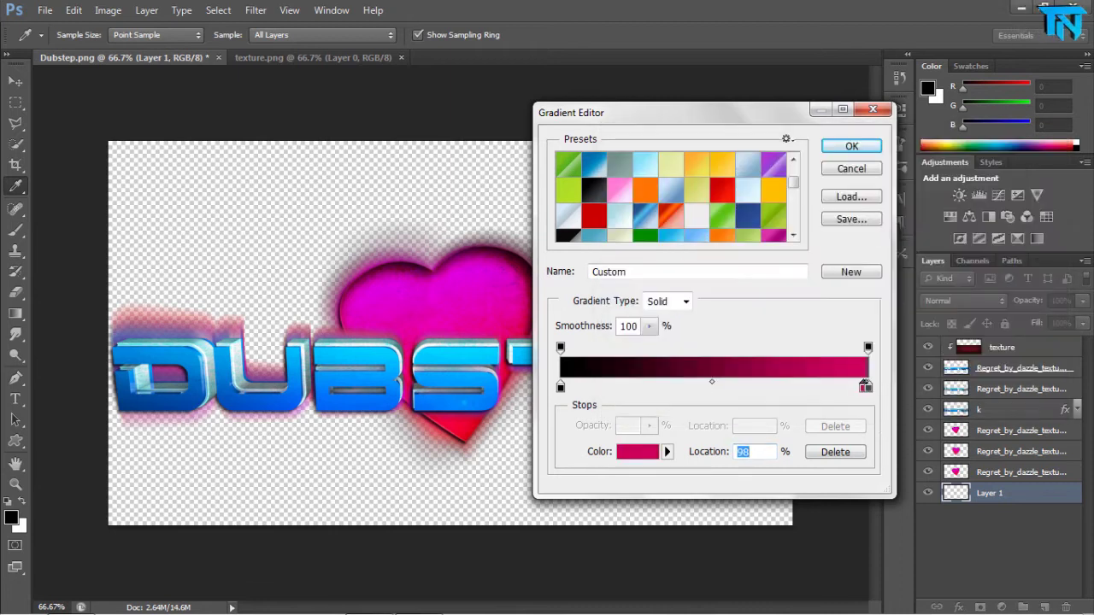
pyautogui.click(561, 387)
pyautogui.click(637, 451)
pyautogui.click(995, 154)
pyautogui.click(851, 146)
# Fill the bottom layer with a reversed radial gradient running from crimson around the heart to dark canvas edges
pyautogui.moveTo(411, 333); pyautogui.dragTo(769, 342)
pyautogui.click(165, 34)
pyautogui.click(460, 34)
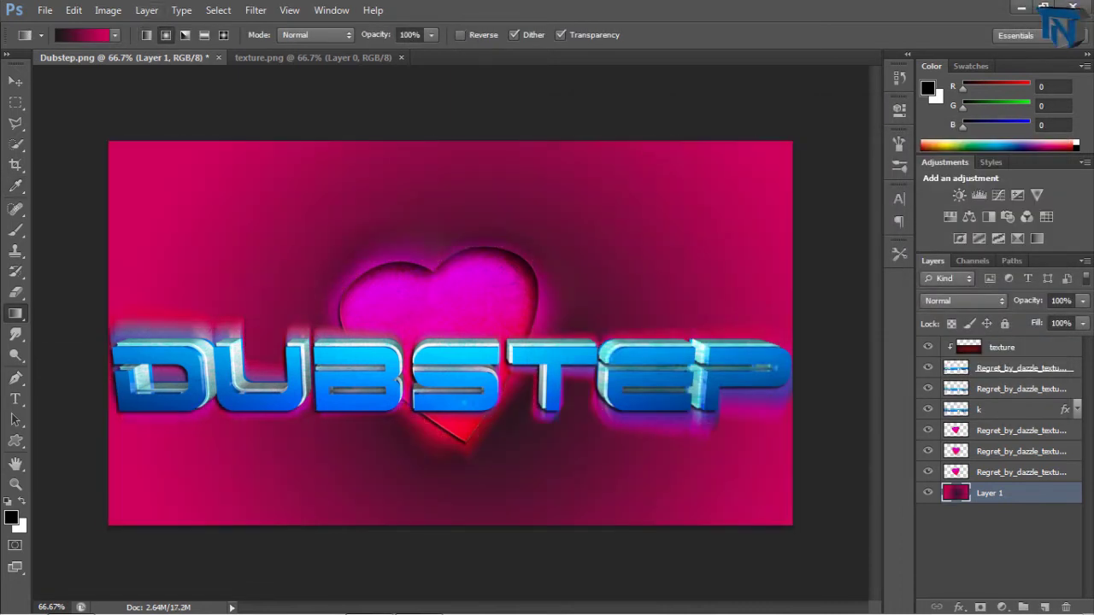
pyautogui.moveTo(396, 314); pyautogui.dragTo(769, 342)
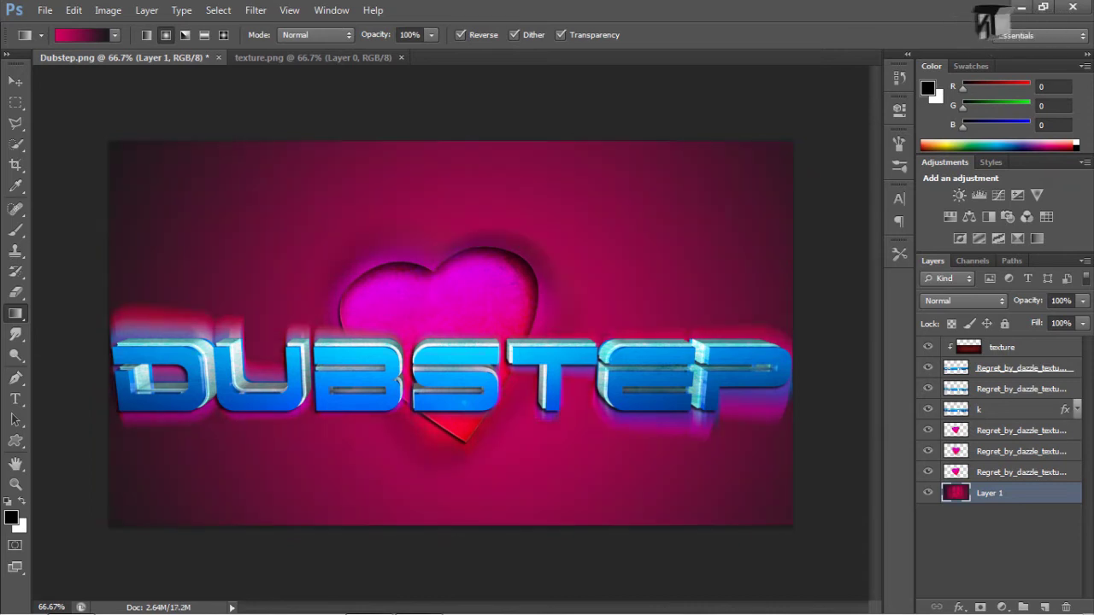
# Apply the Add Noise filter to the gradient background with an amount of 5% and Uniform distribution
pyautogui.hotkey('alt', 't')
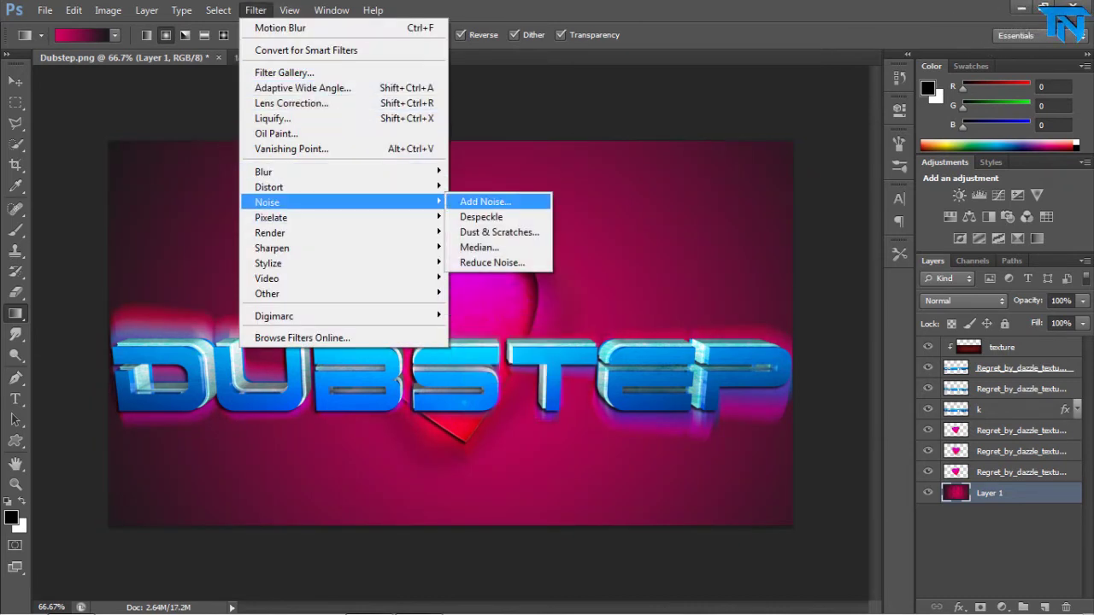
pyautogui.click(478, 203)
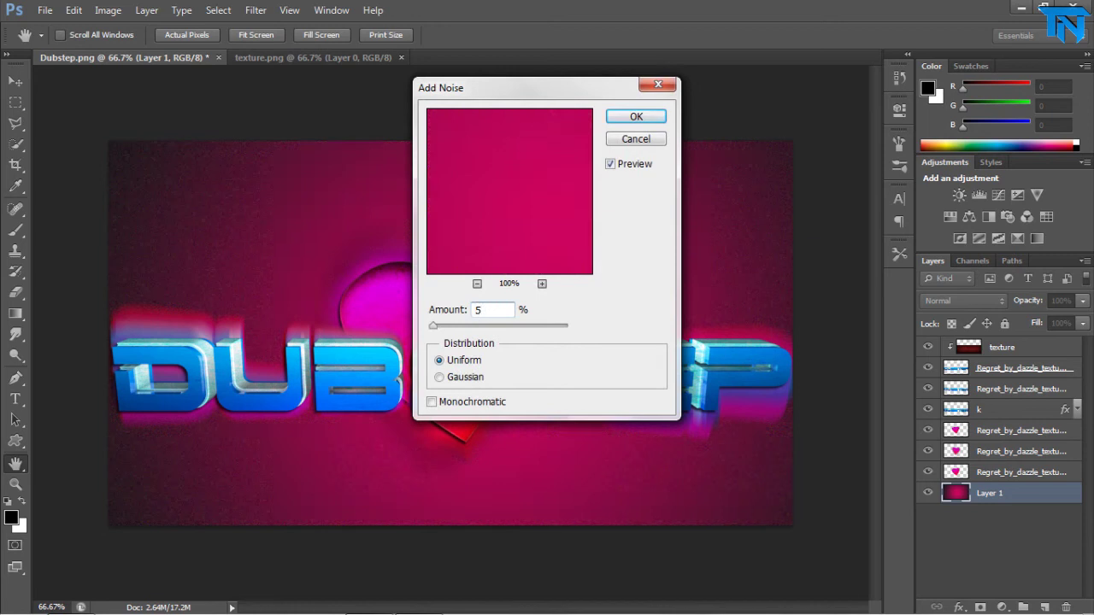
pyautogui.press('Return')
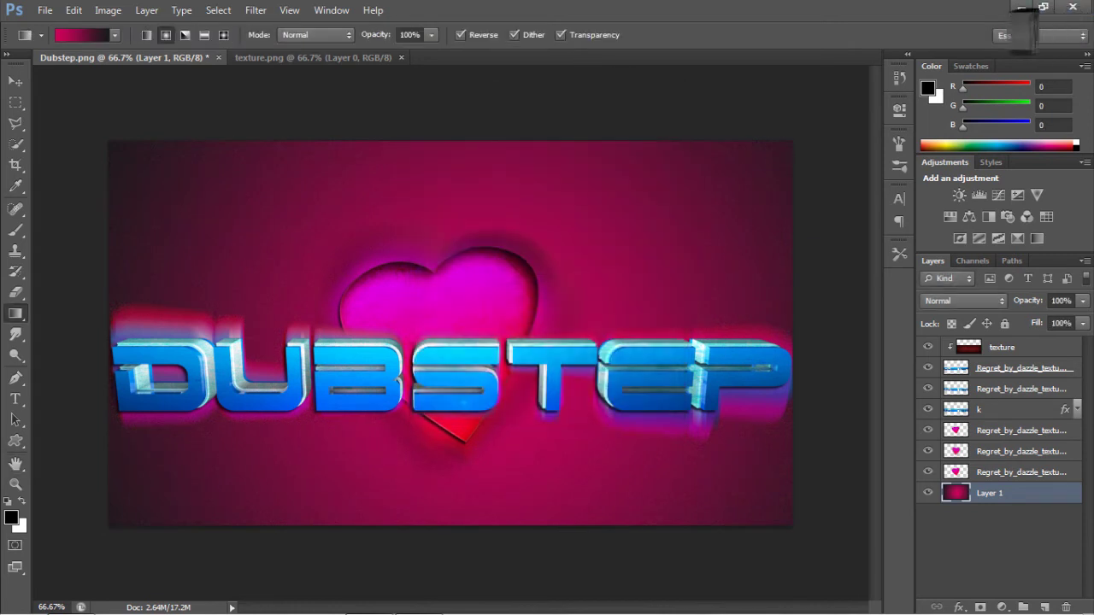
pyautogui.hotkey('alt', 't')
pyautogui.click(491, 234)
pyautogui.press('Return')
# Duplicate the gradient background layer and apply the Spherize filter to the copy
pyautogui.hotkey('ctrl', 'j')
pyautogui.hotkey('alt', 't')
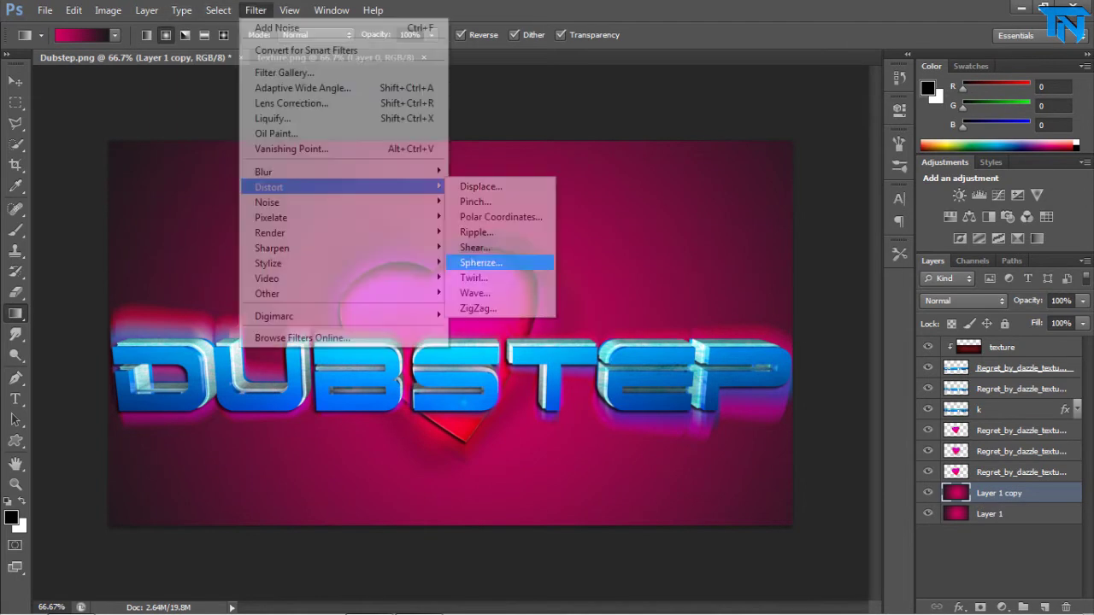
pyautogui.click(492, 261)
pyautogui.press('Return')
pyautogui.hotkey('alt', 't')
pyautogui.moveTo(282, 213)
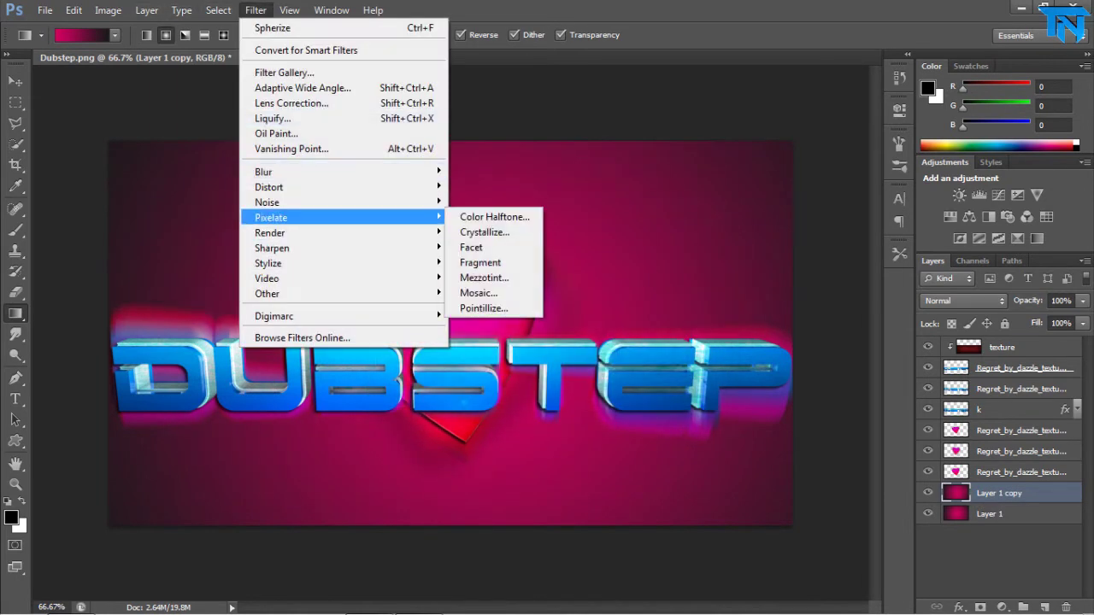
pyautogui.click(496, 237)
pyautogui.press('Escape')
pyautogui.hotkey('alt', 'v')
pyautogui.press('Left')
pyautogui.press('Escape')
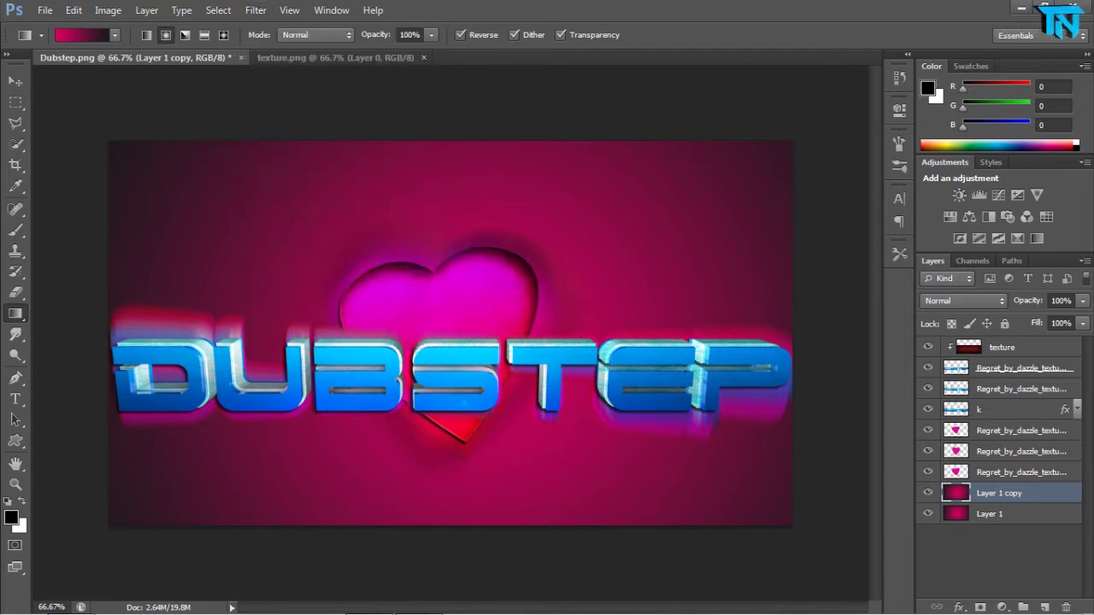
# Apply the Pointillize filter with a cell size of 5 to the gradient background copy
pyautogui.hotkey('alt', 't')
pyautogui.moveTo(282, 211)
pyautogui.click(501, 308)
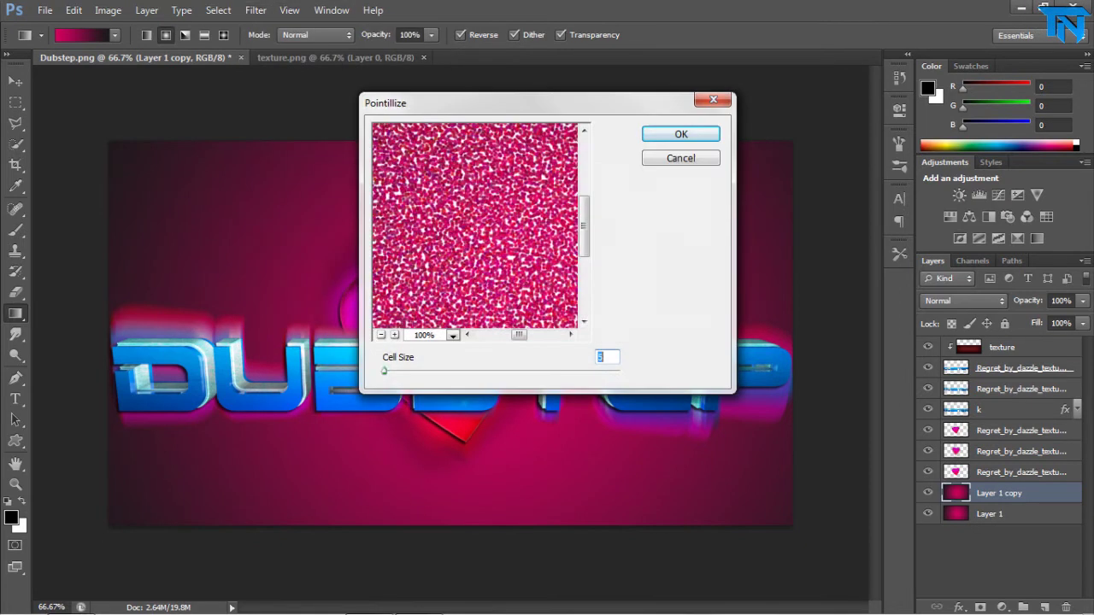
pyautogui.press('Return')
# Try blend modes such as Multiply and Lighten on the pointillized copy, and undo back to the smooth gradient
pyautogui.click(963, 301)
pyautogui.click(949, 101)
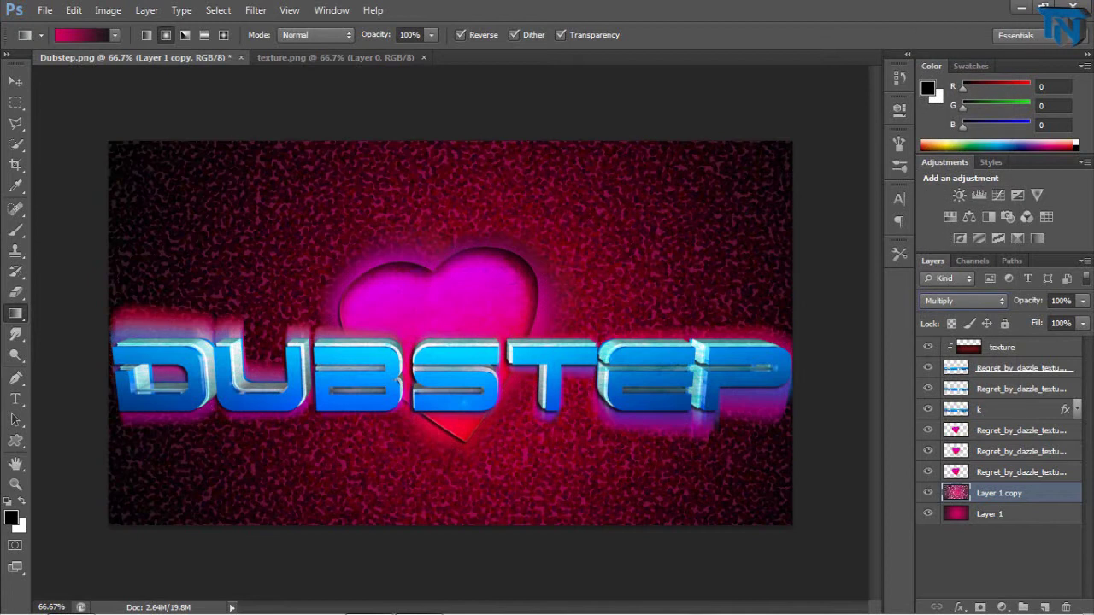
pyautogui.press('Down')
pyautogui.press('Down')
pyautogui.press('Down')
pyautogui.press('Up')
pyautogui.press('Up')
pyautogui.press('Up')
pyautogui.press('Up')
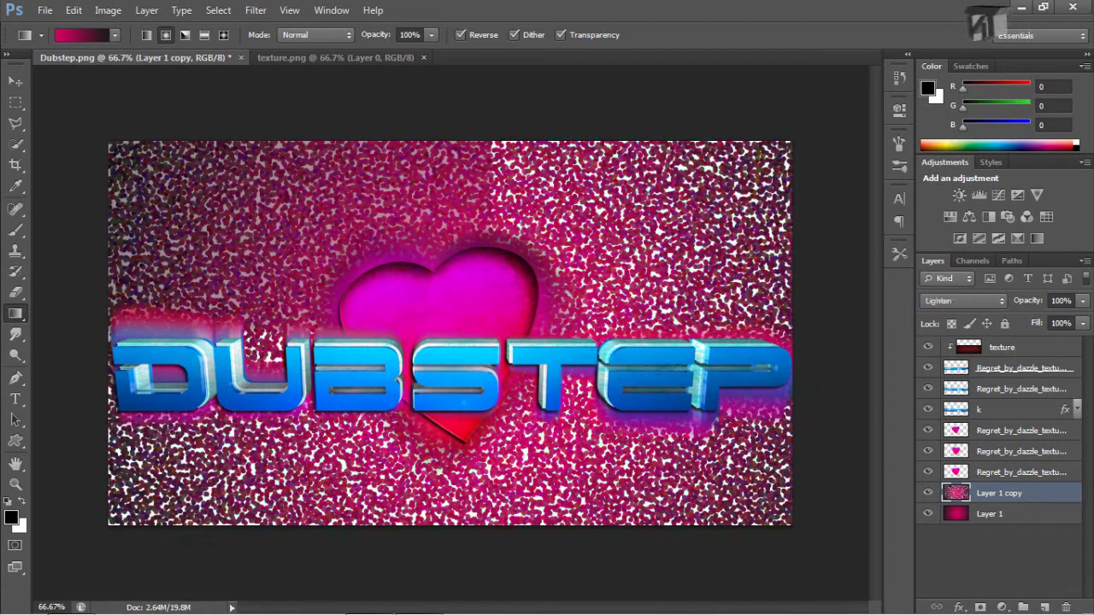
pyautogui.press('Down')
pyautogui.press('Down')
pyautogui.press('Down')
pyautogui.hotkey('ctrl', 'alt', 'z')
pyautogui.hotkey('ctrl', 'alt', 'z')
pyautogui.hotkey('ctrl', 'alt', 'z')
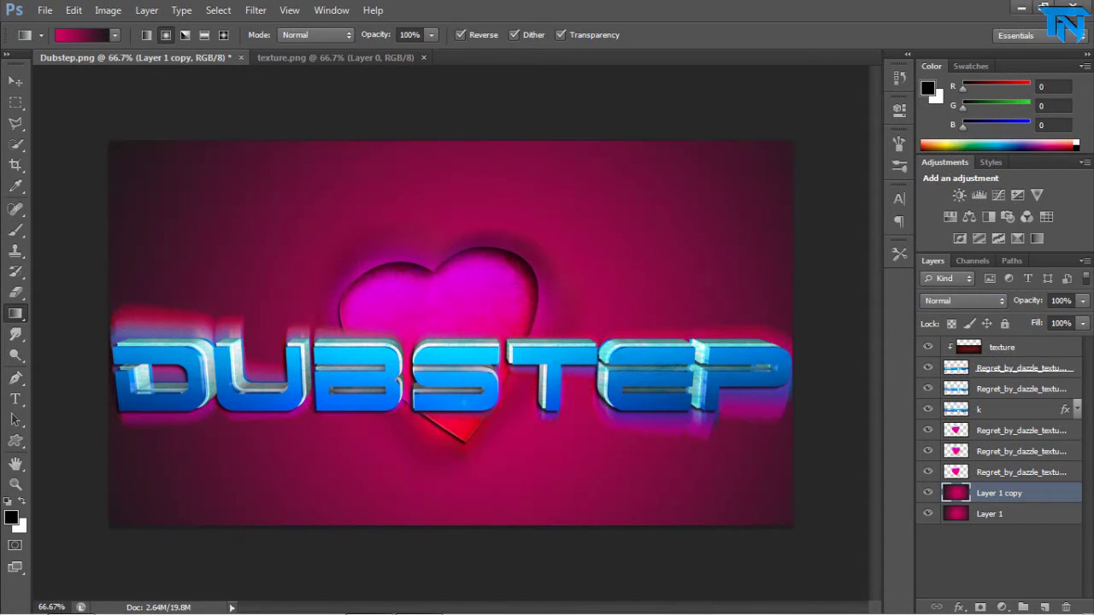
# Apply the Facet filter to the gradient background copy
pyautogui.hotkey('alt', 't')
pyautogui.press('Up')
pyautogui.press('Up')
pyautogui.press('Right')
pyautogui.press('Down')
pyautogui.press('Down')
pyautogui.press('Return')
# Render black-and-white clouds on the gradient background copy
pyautogui.hotkey('alt', 't')
pyautogui.press('Up')
pyautogui.press('Up')
pyautogui.press('Up')
pyautogui.press('Up')
pyautogui.press('Up')
pyautogui.press('Up')
pyautogui.press('Right')
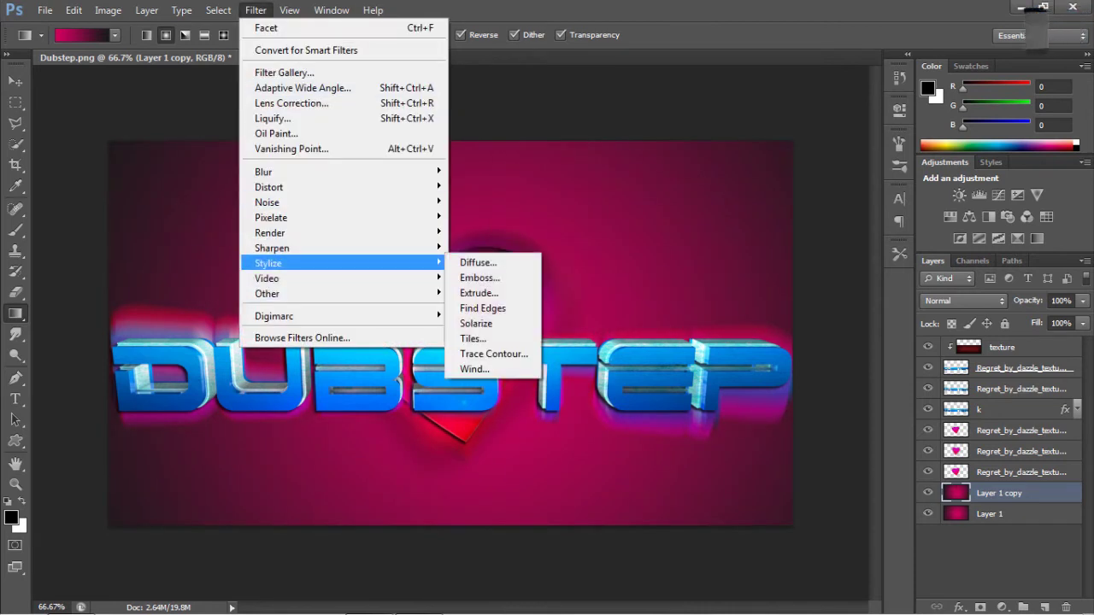
pyautogui.press('Left')
pyautogui.press('Up')
pyautogui.press('Right')
pyautogui.press('Down')
pyautogui.press('Return')
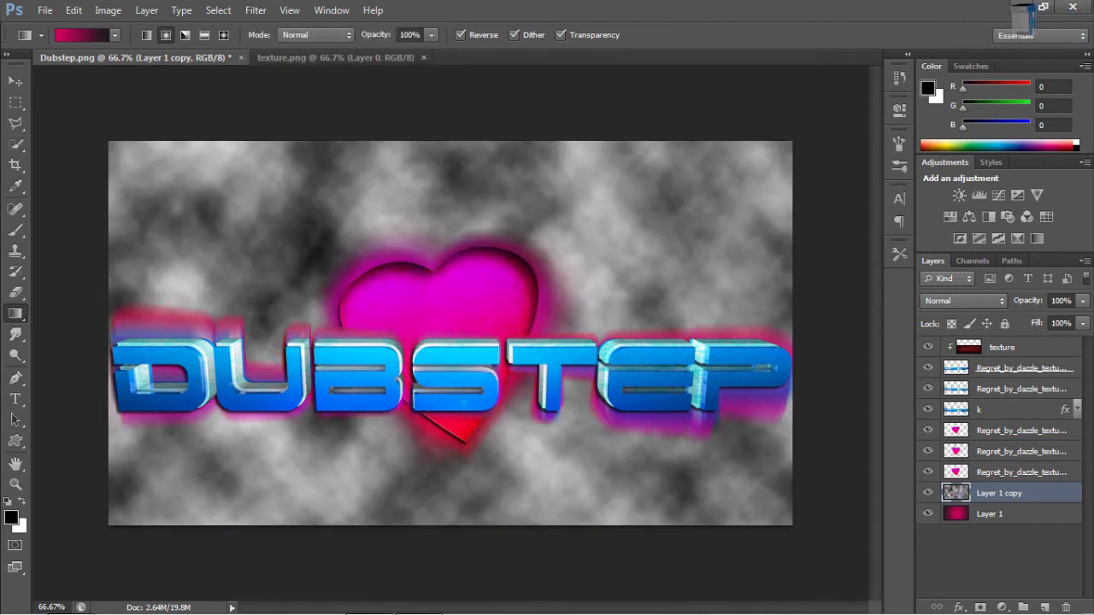
# Set the clouds layer's blend mode to Multiply and its opacity to 40%
pyautogui.hotkey('shift', 'alt', 'o')
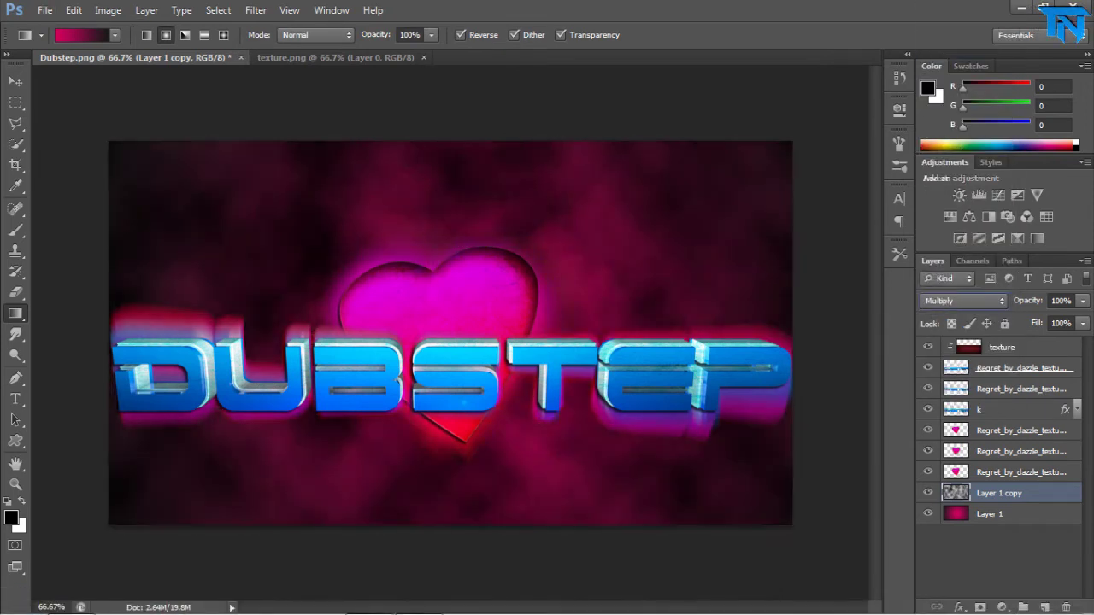
pyautogui.click(999, 493)
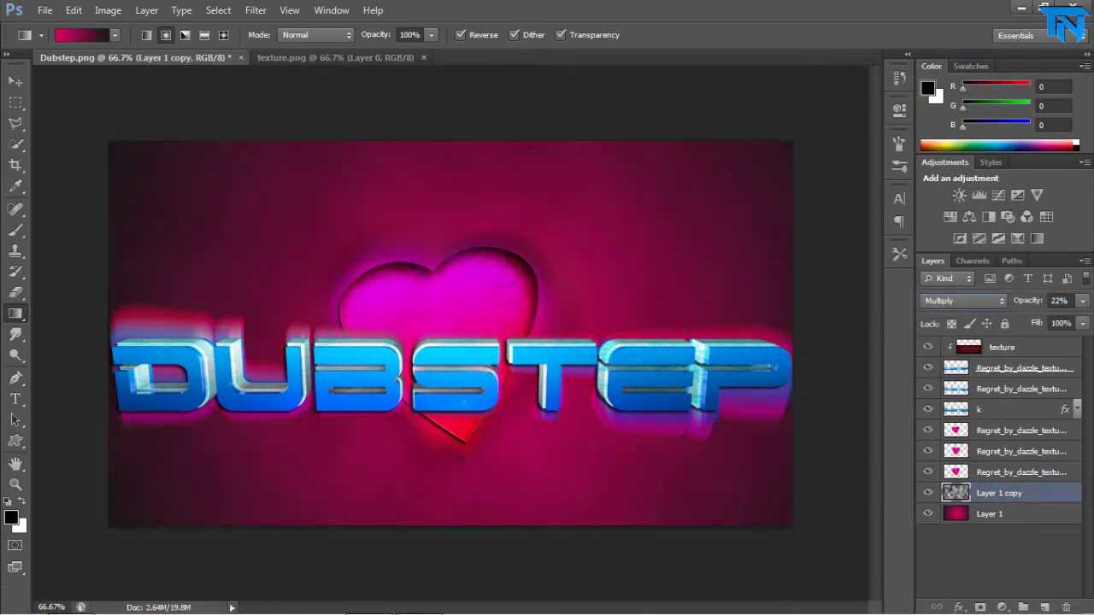
pyautogui.write('40')
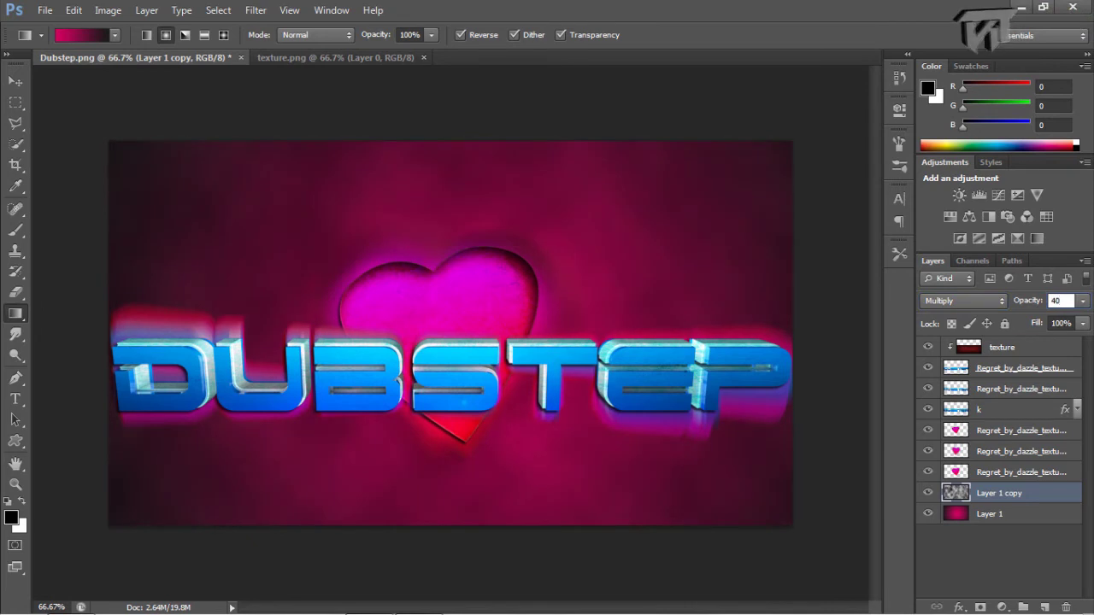
# Apply the Add Noise filter to the gradient layer beneath the clouds
pyautogui.click(1000, 514)
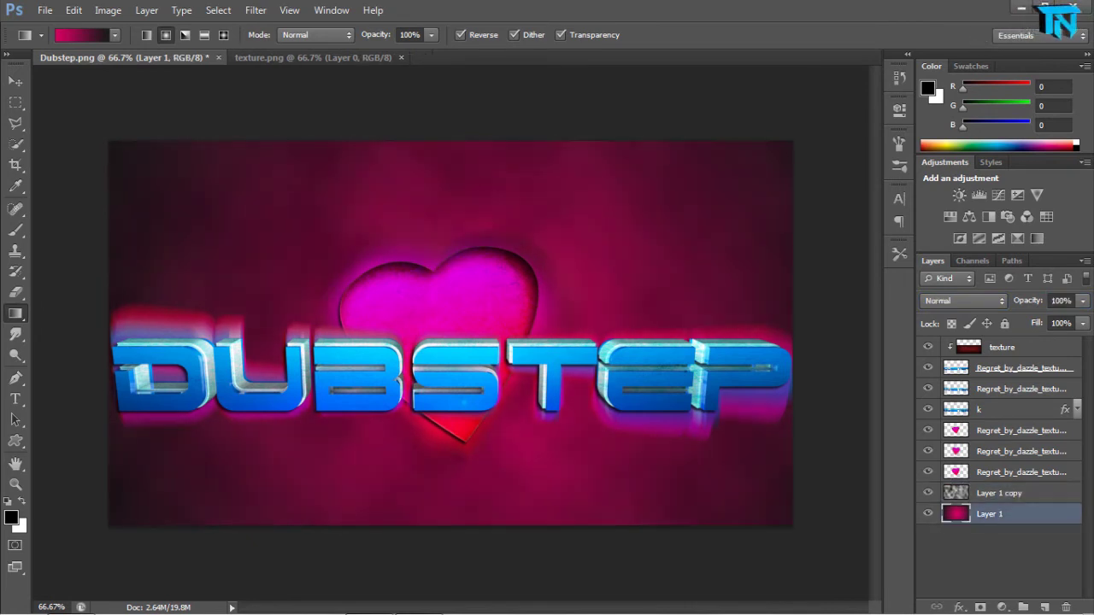
pyautogui.click(256, 9)
pyautogui.click(492, 200)
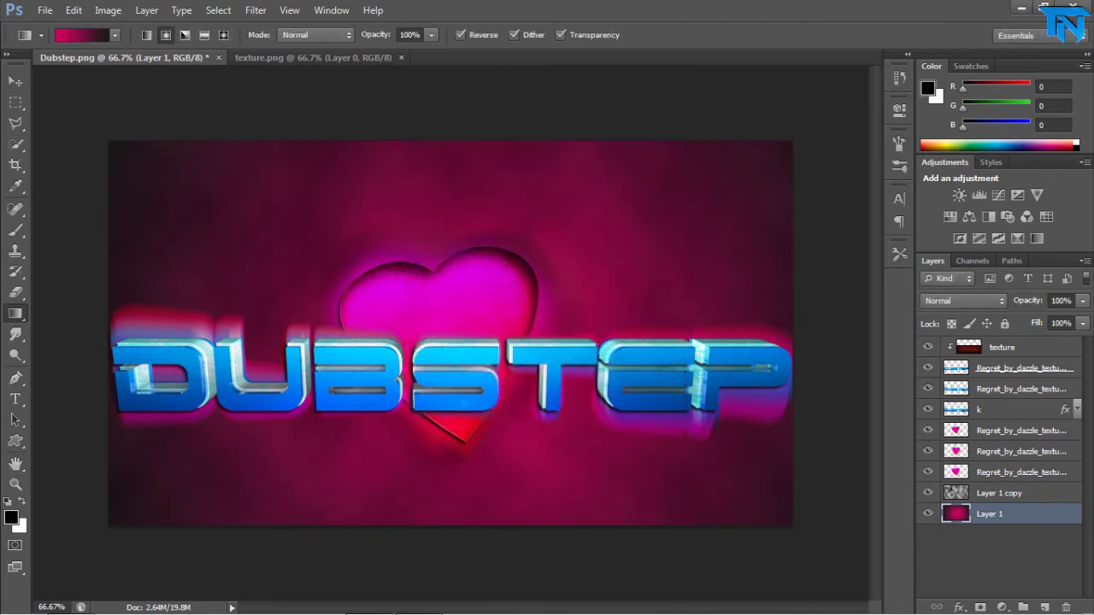
# Select all text and heart layers, from the texture layer down to the lowest heart copy, with the Move tool active
pyautogui.click(1018, 451)
pyautogui.keyDown('ctrl'); pyautogui.click(1017, 451); pyautogui.keyUp('ctrl')
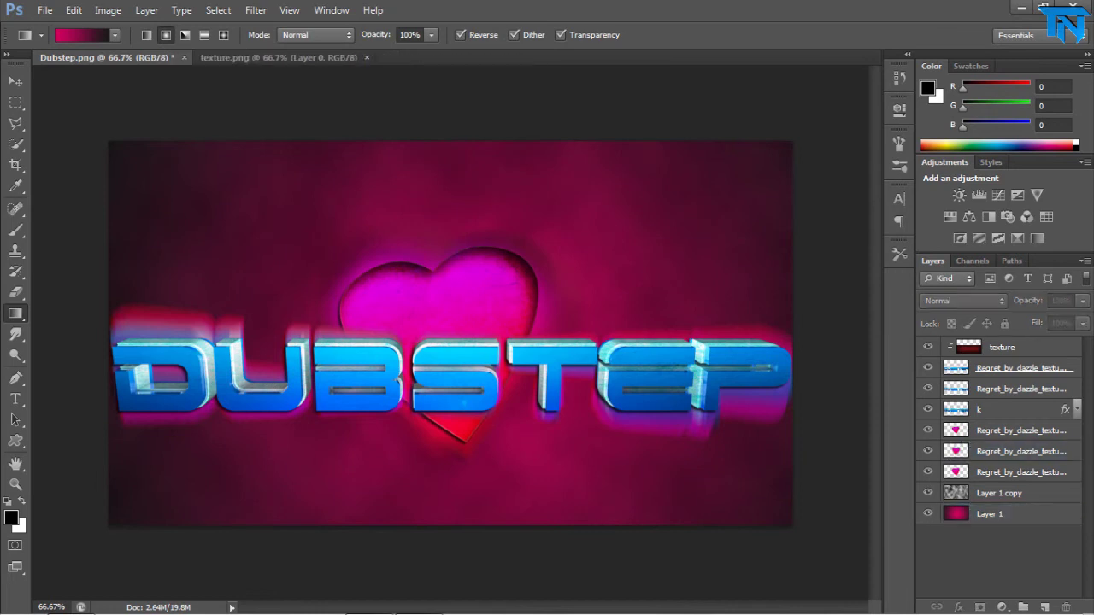
pyautogui.click(1017, 472)
pyautogui.keyDown('shift'); pyautogui.click(1009, 347); pyautogui.keyUp('shift')
pyautogui.press('v')
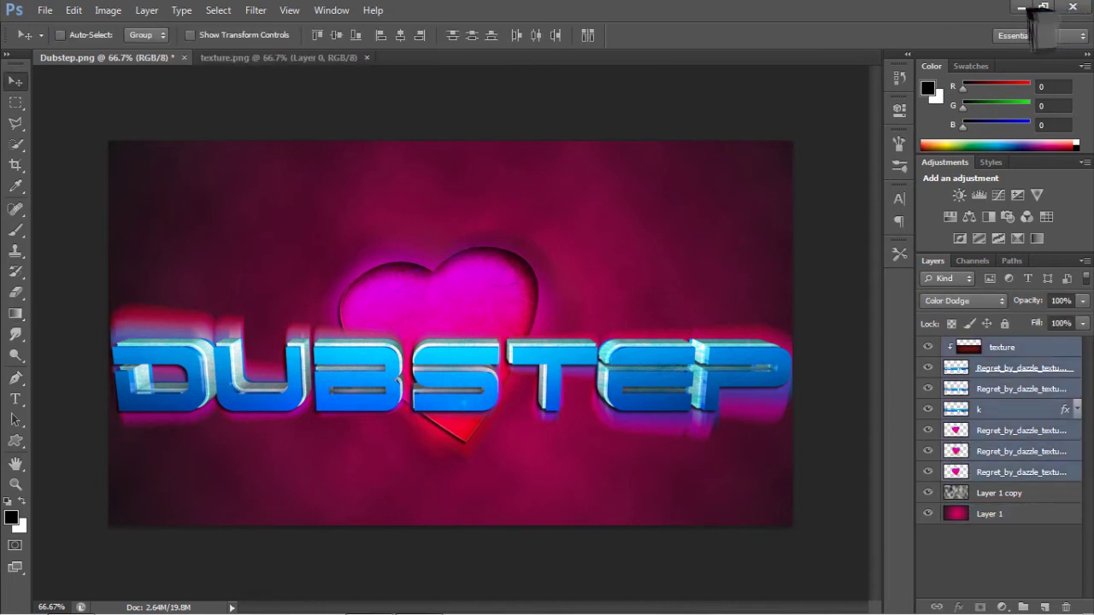
# Add a new layer on top and place the TN Logo file from the Official Logo folder inside Logo's
pyautogui.hotkey('ctrl', 'shift', 'alt', 'n')
pyautogui.hotkey('alt', 'f')
pyautogui.press('l')
pyautogui.click(310, 132)
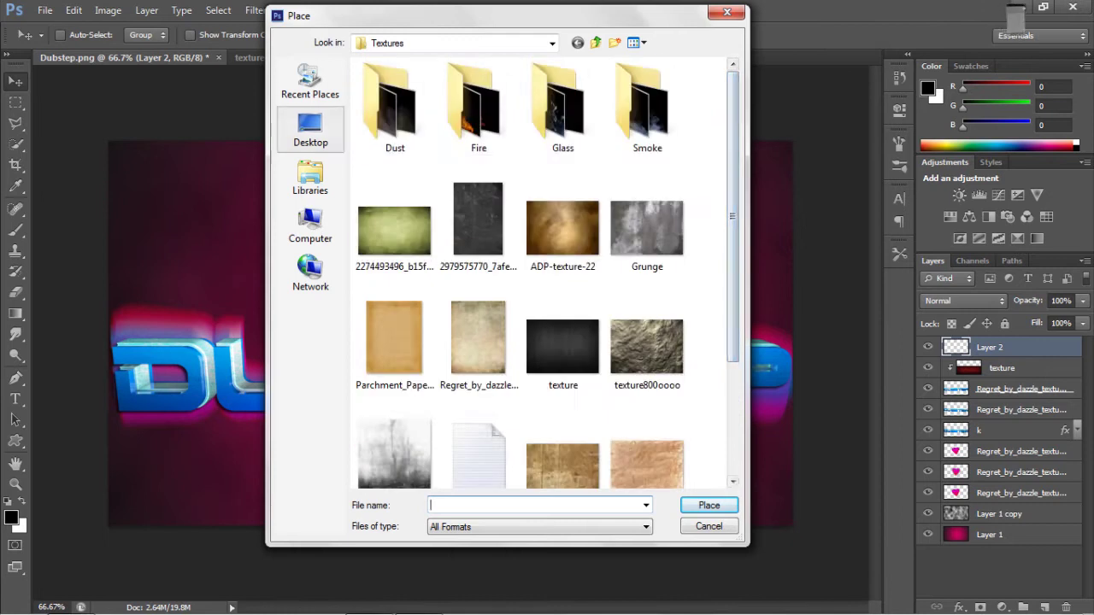
pyautogui.doubleClick(427, 269)
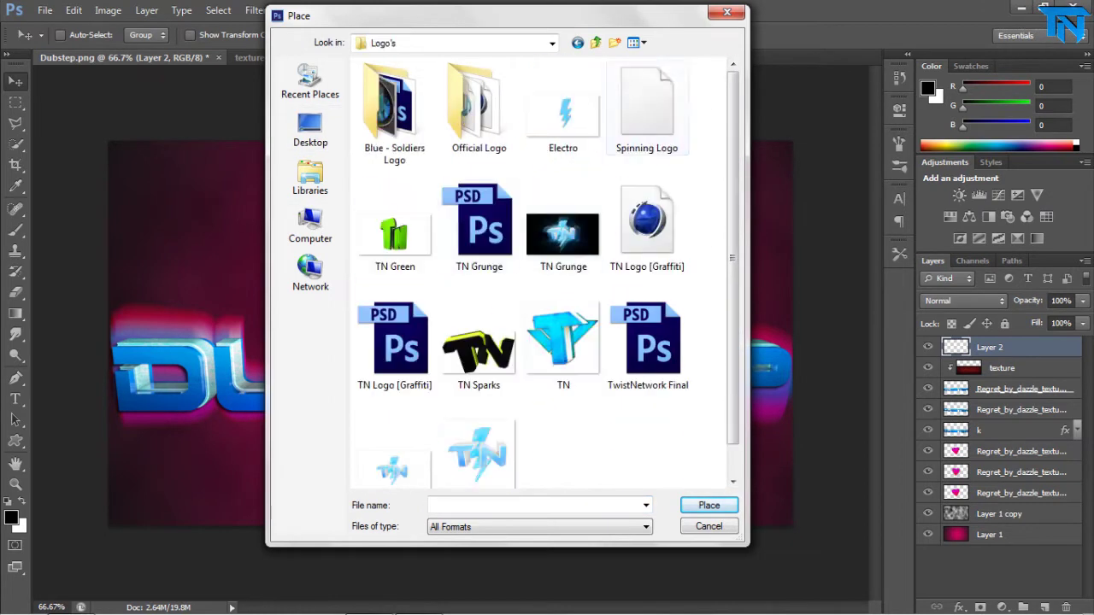
pyautogui.doubleClick(479, 102)
pyautogui.doubleClick(641, 110)
# Scale down the placed TN logo and position it in the upper-right corner of the artwork
pyautogui.moveTo(477, 290); pyautogui.dragTo(679, 205)
pyautogui.moveTo(540, 142); pyautogui.dragTo(763, 169)
pyautogui.press('Return')
# Rasterize the TN Logo layer and recolour it with Hue/Saturation at hue +108 and saturation +80
pyautogui.rightClick(992, 347)
pyautogui.click(898, 222)
pyautogui.hotkey('ctrl', 'u')
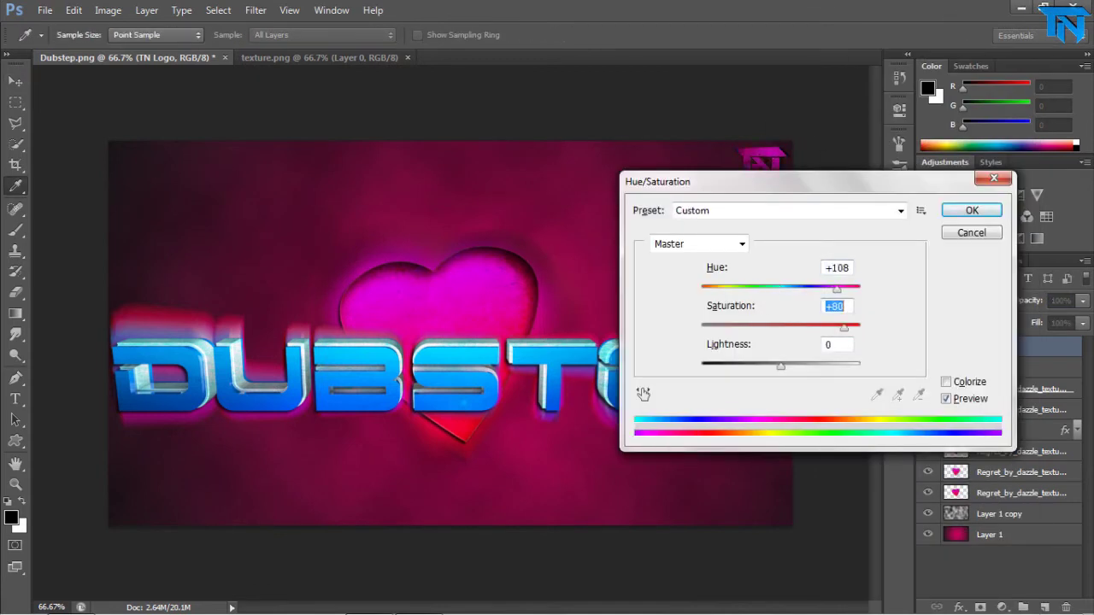
pyautogui.press('Return')
# Add the text "Designed by" in the Channel font on a new layer above the logo
pyautogui.hotkey('ctrl', 'shift', 'alt', 'n')
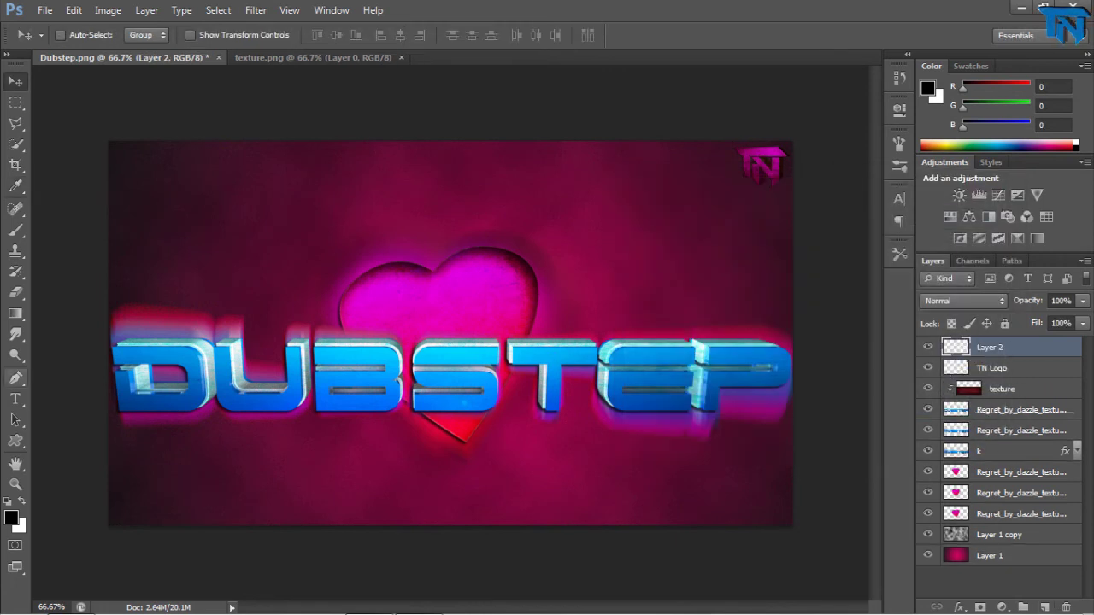
pyautogui.press('t')
pyautogui.click(551, 165)
pyautogui.hotkey('ctrl', 'a')
pyautogui.moveTo(268, 35); pyautogui.dragTo(231, 35)
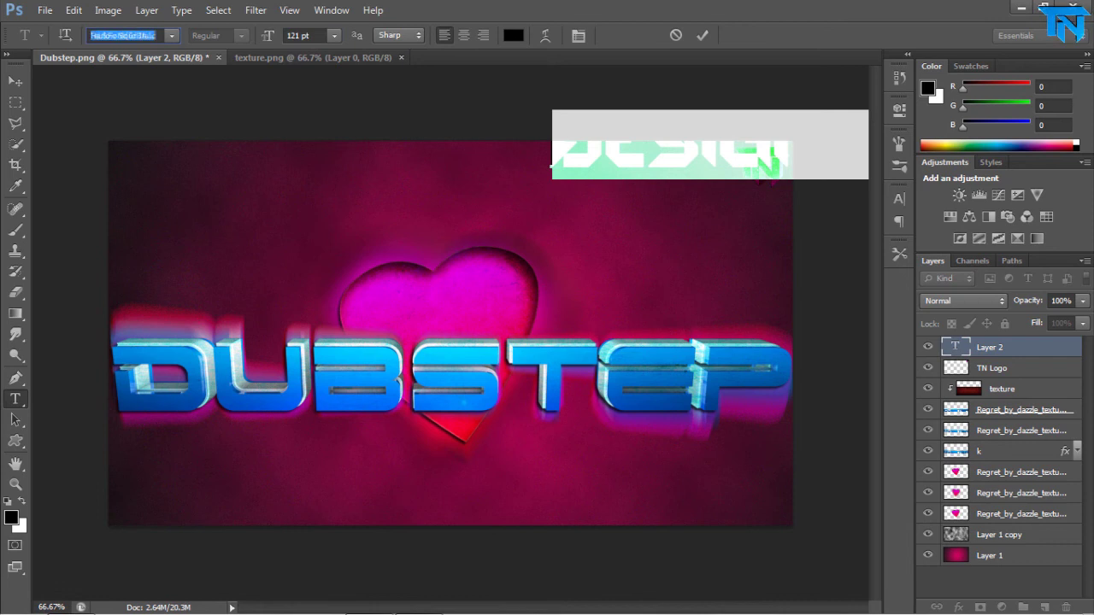
pyautogui.write('Channel')
pyautogui.moveTo(461, 248); pyautogui.dragTo(450, 252)
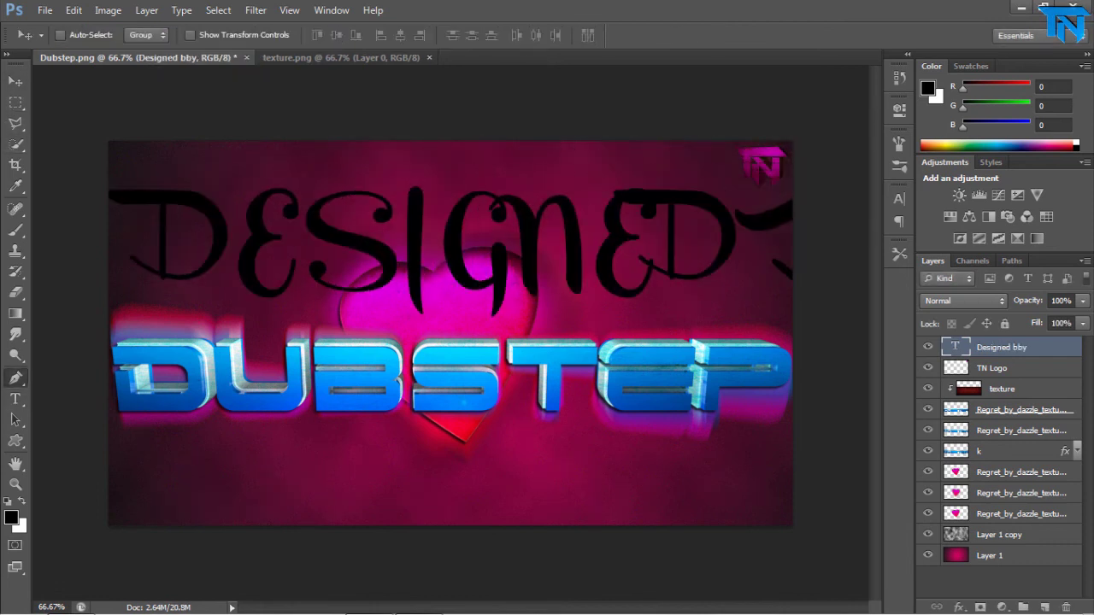
pyautogui.moveTo(256, 35); pyautogui.dragTo(231, 35)
pyautogui.press('BackSpace')
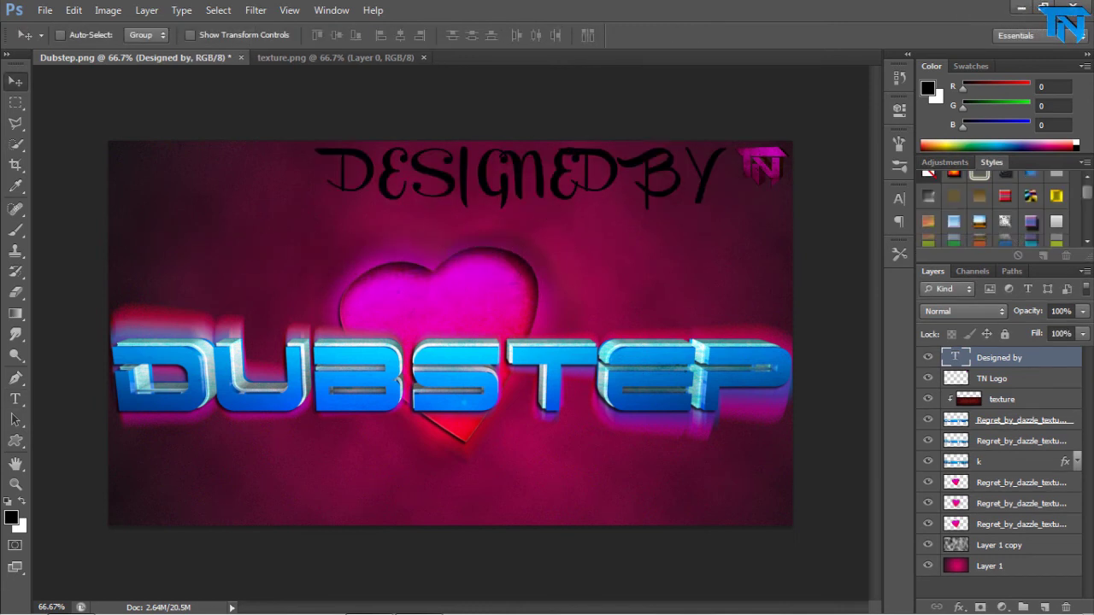
# Scale down the "Designed by" text and place it just to the left of the TN logo
pyautogui.hotkey('ctrl', 't')
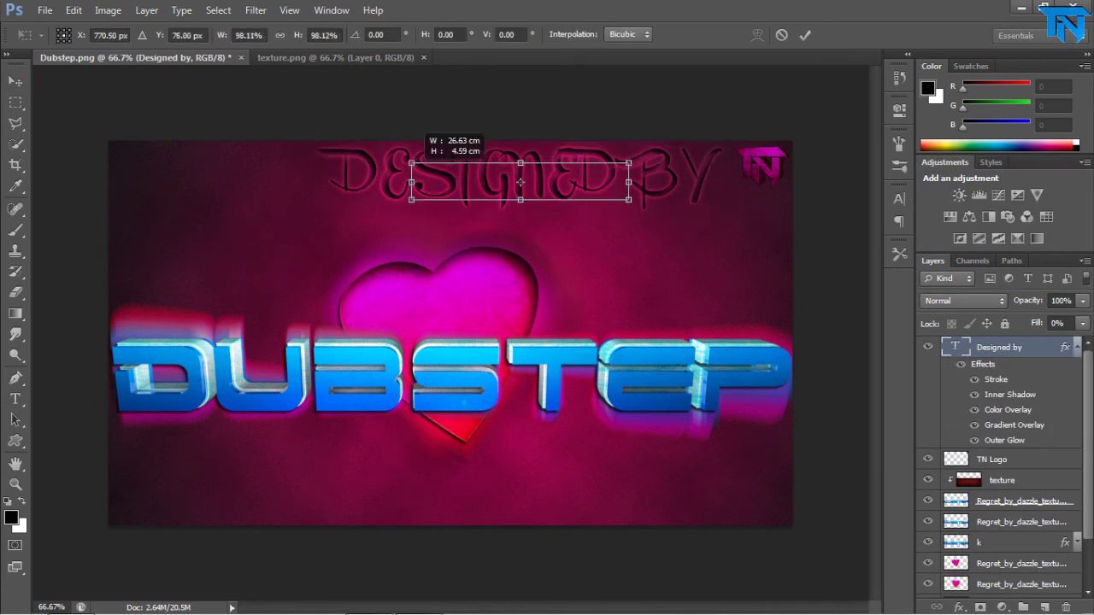
pyautogui.moveTo(313, 216); pyautogui.dragTo(557, 186)
pyautogui.moveTo(671, 167); pyautogui.dragTo(636, 165)
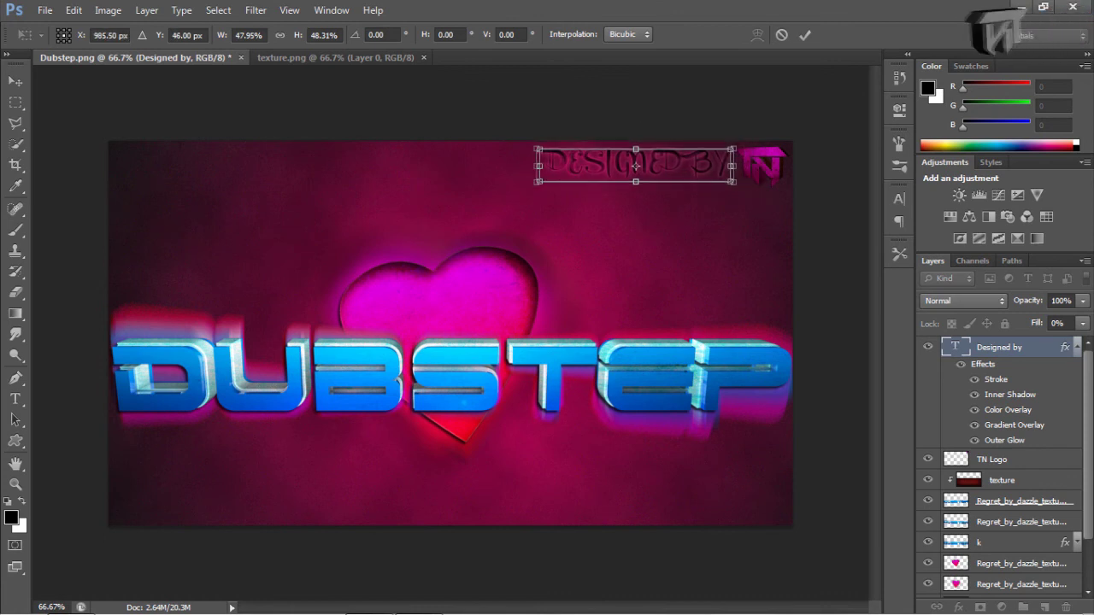
pyautogui.press('Return')
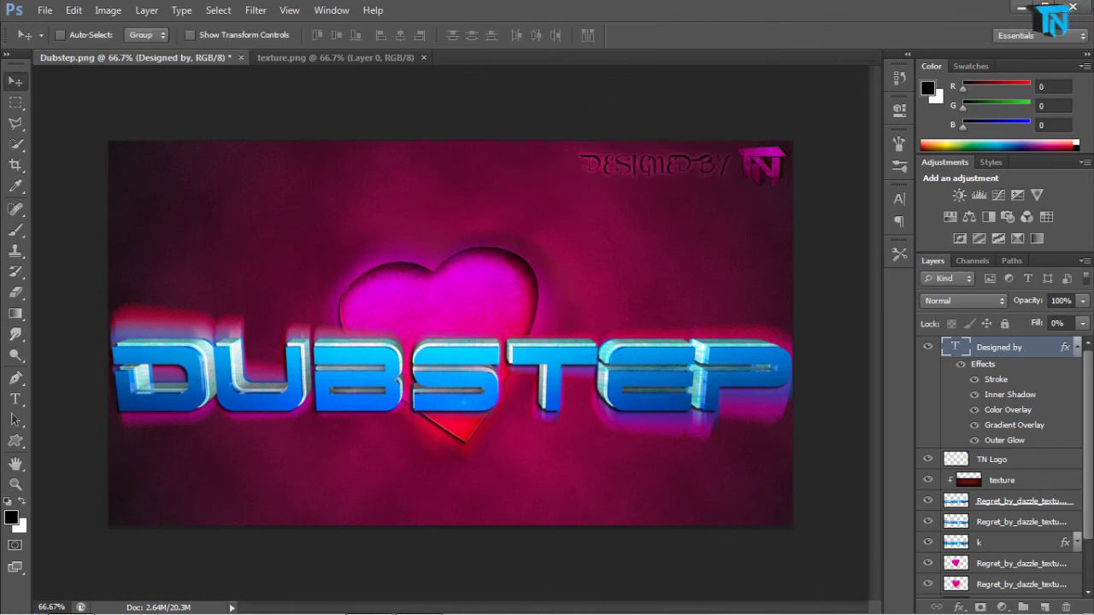
# Collapse the "Designed by" layer's effects list and set the tracking of its text to -20
pyautogui.click(1076, 347)
pyautogui.doubleClick(956, 347)
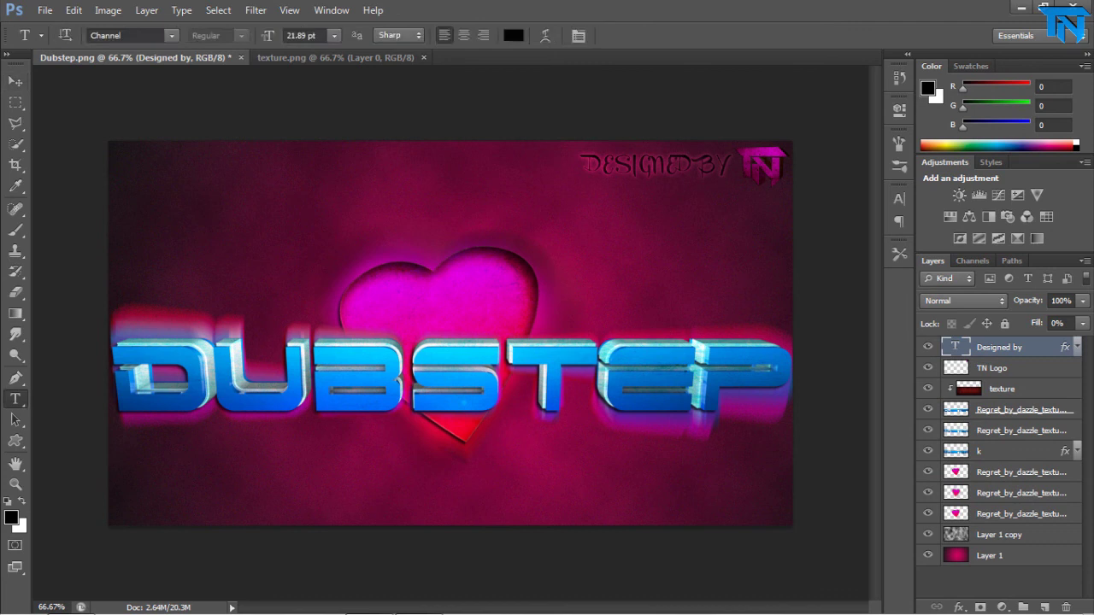
pyautogui.click(899, 199)
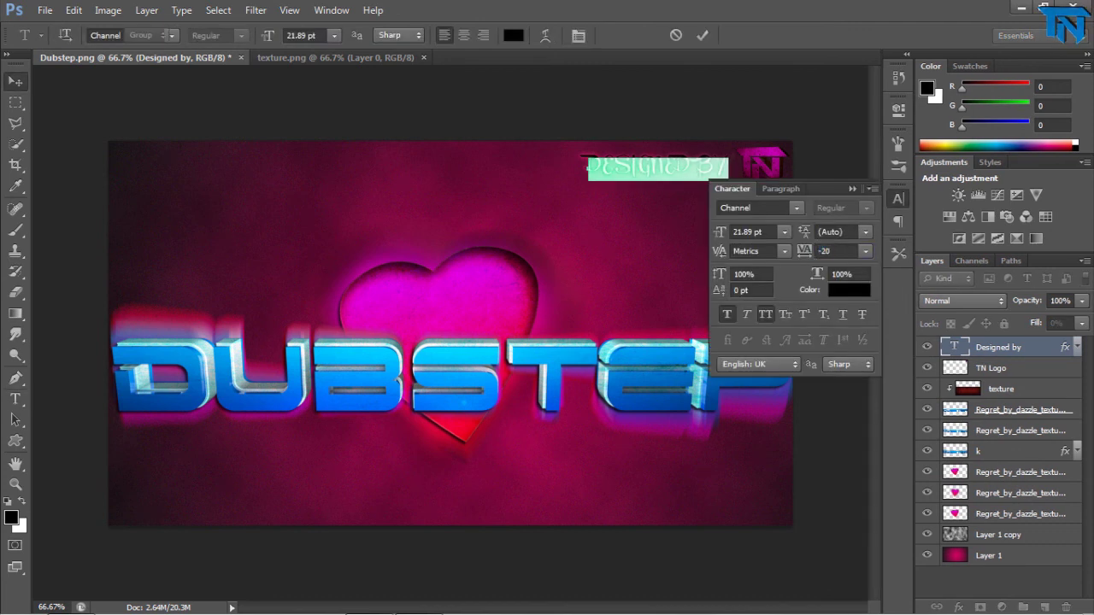
pyautogui.hotkey('ctrl', 'Return')
# Scale the TN logo down to about 87% and reselect the "Designed by" text layer
pyautogui.press('v')
pyautogui.click(762, 167)
pyautogui.hotkey('ctrl', 't')
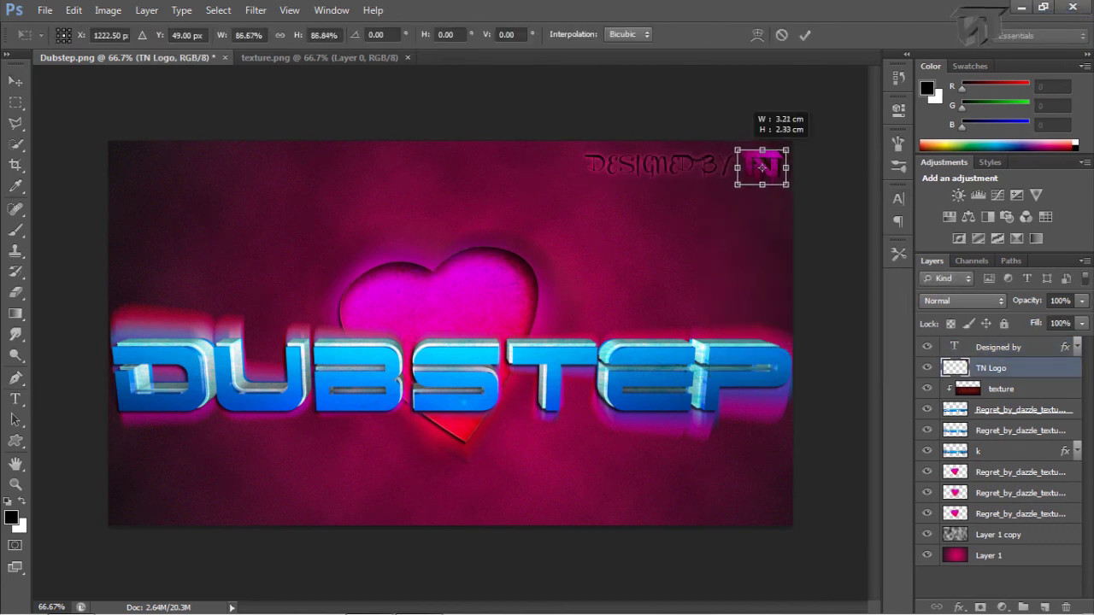
pyautogui.press('Return')
pyautogui.click(998, 347)
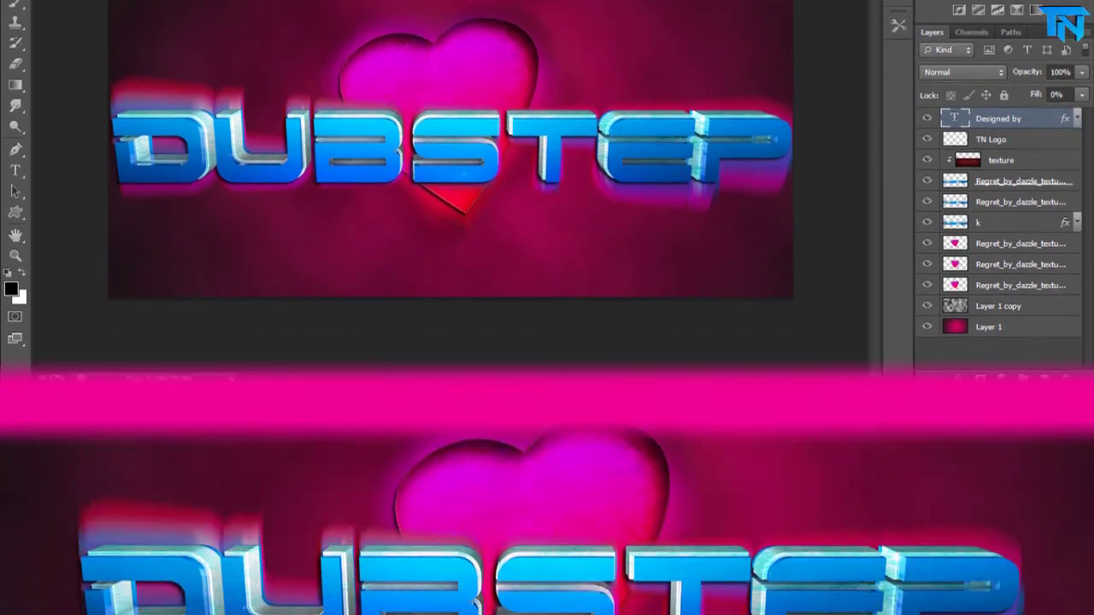